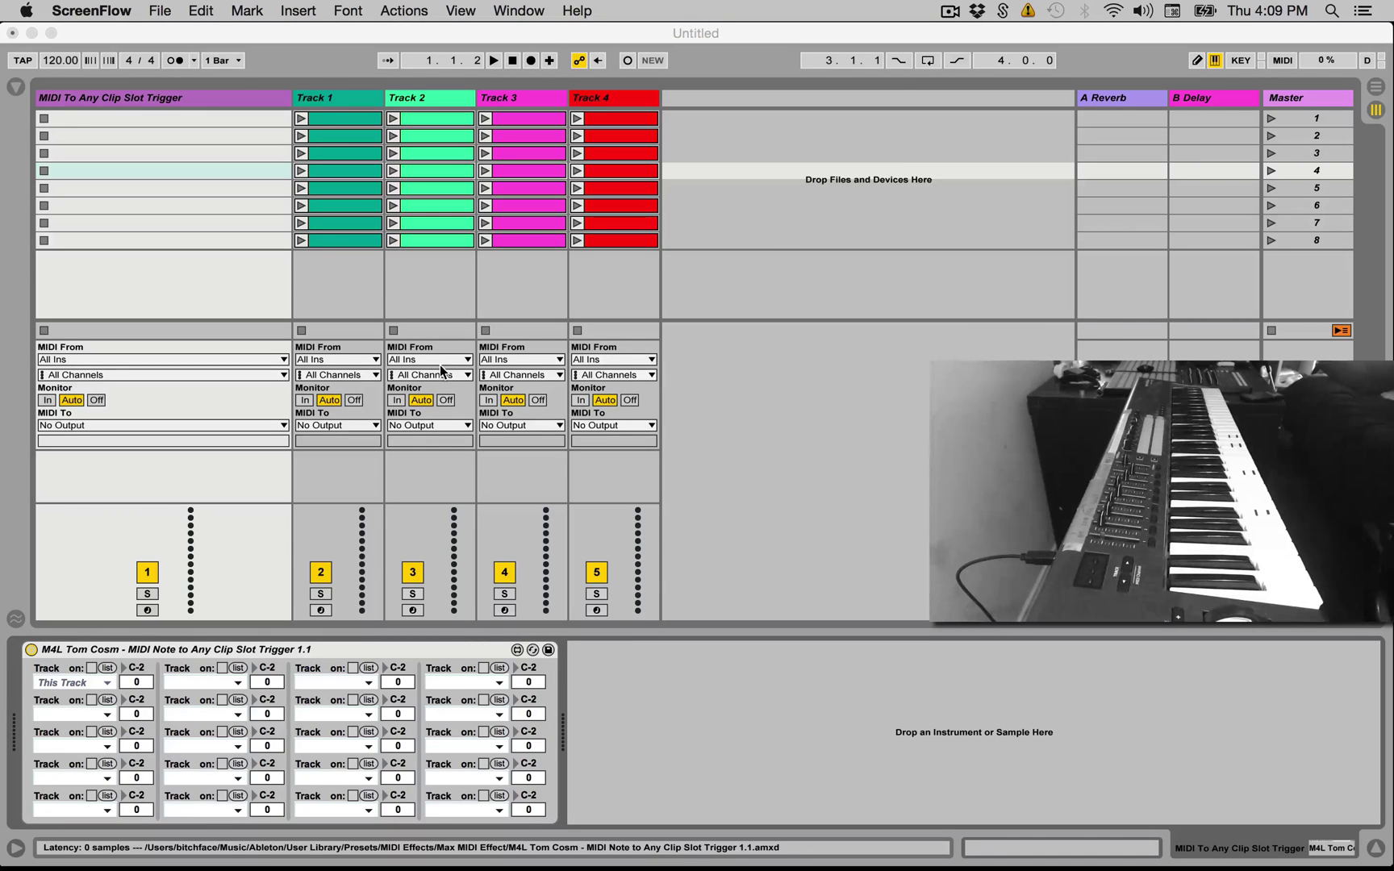
# Enable the device's first mapping row with Track 1, note C1 and clip slot 2.
pyautogui.click(86, 671)
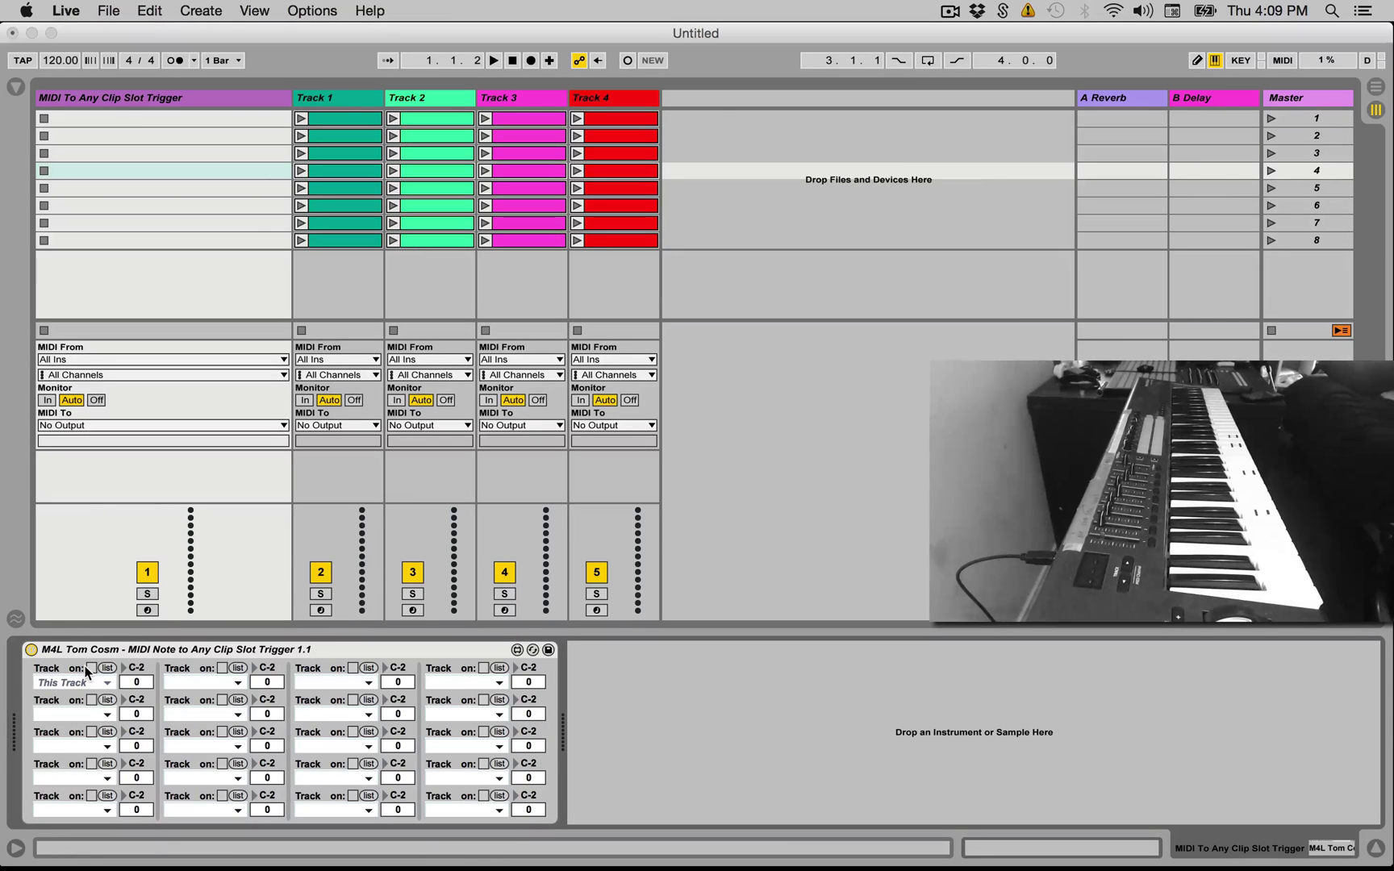
pyautogui.click(99, 685)
pyautogui.click(105, 542)
pyautogui.write('C1')
pyautogui.click(343, 120)
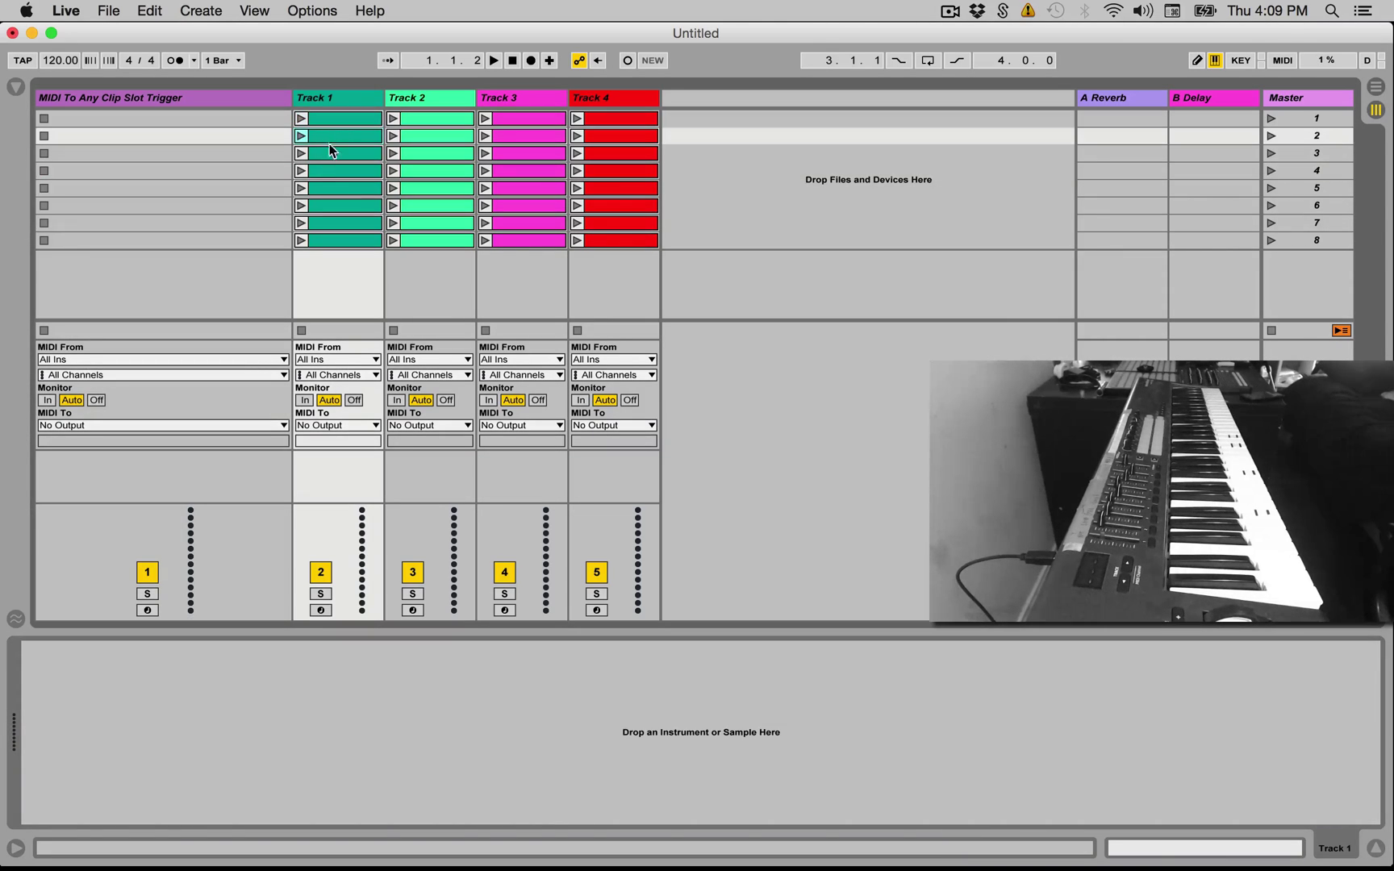
pyautogui.click(234, 91)
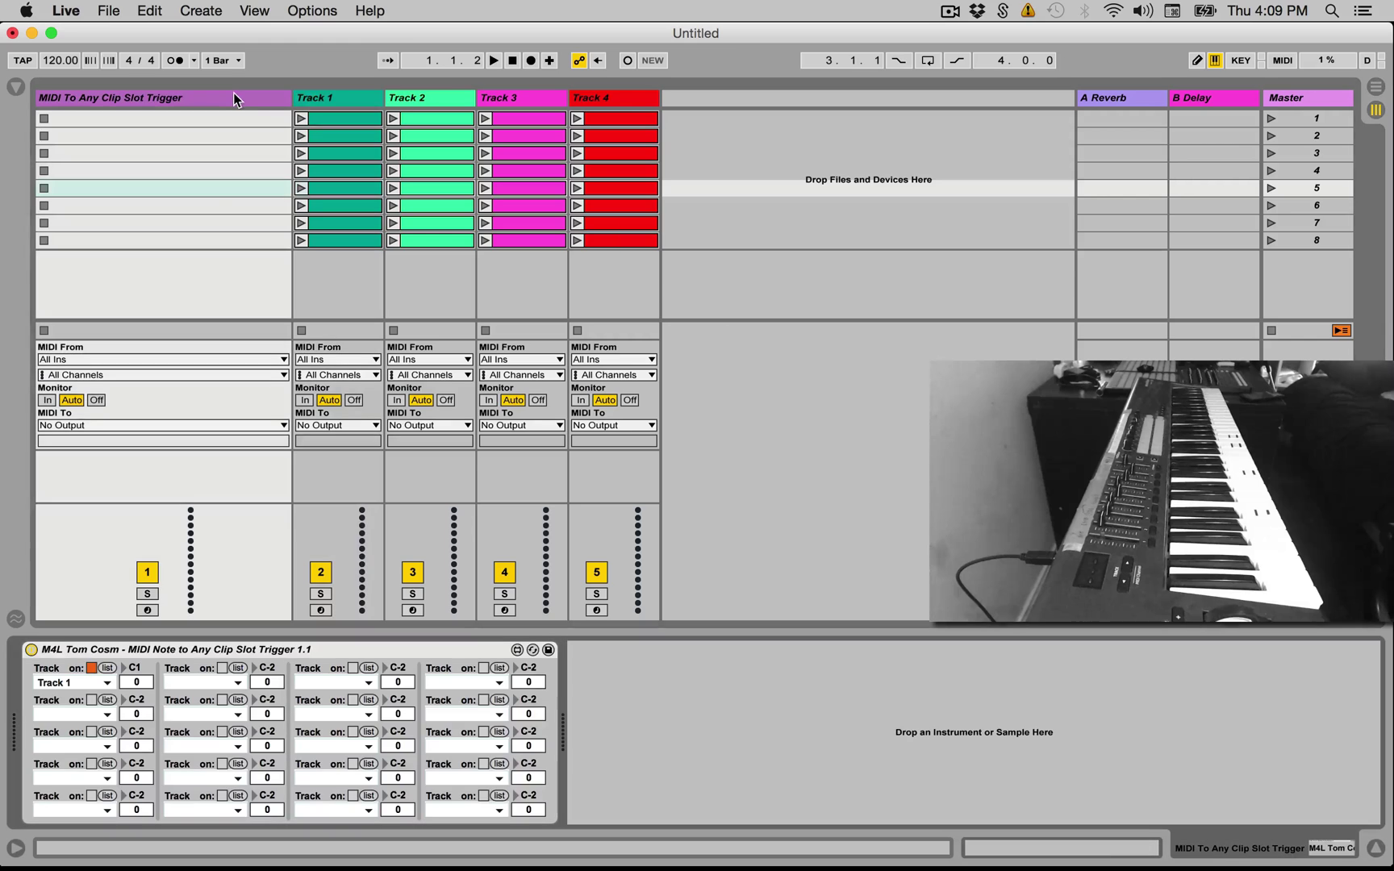
pyautogui.click(135, 684)
pyautogui.write('2')
# Create a MIDI clip in the first slot with a one-beat C1 note, then test-launch it.
pyautogui.doubleClick(163, 117)
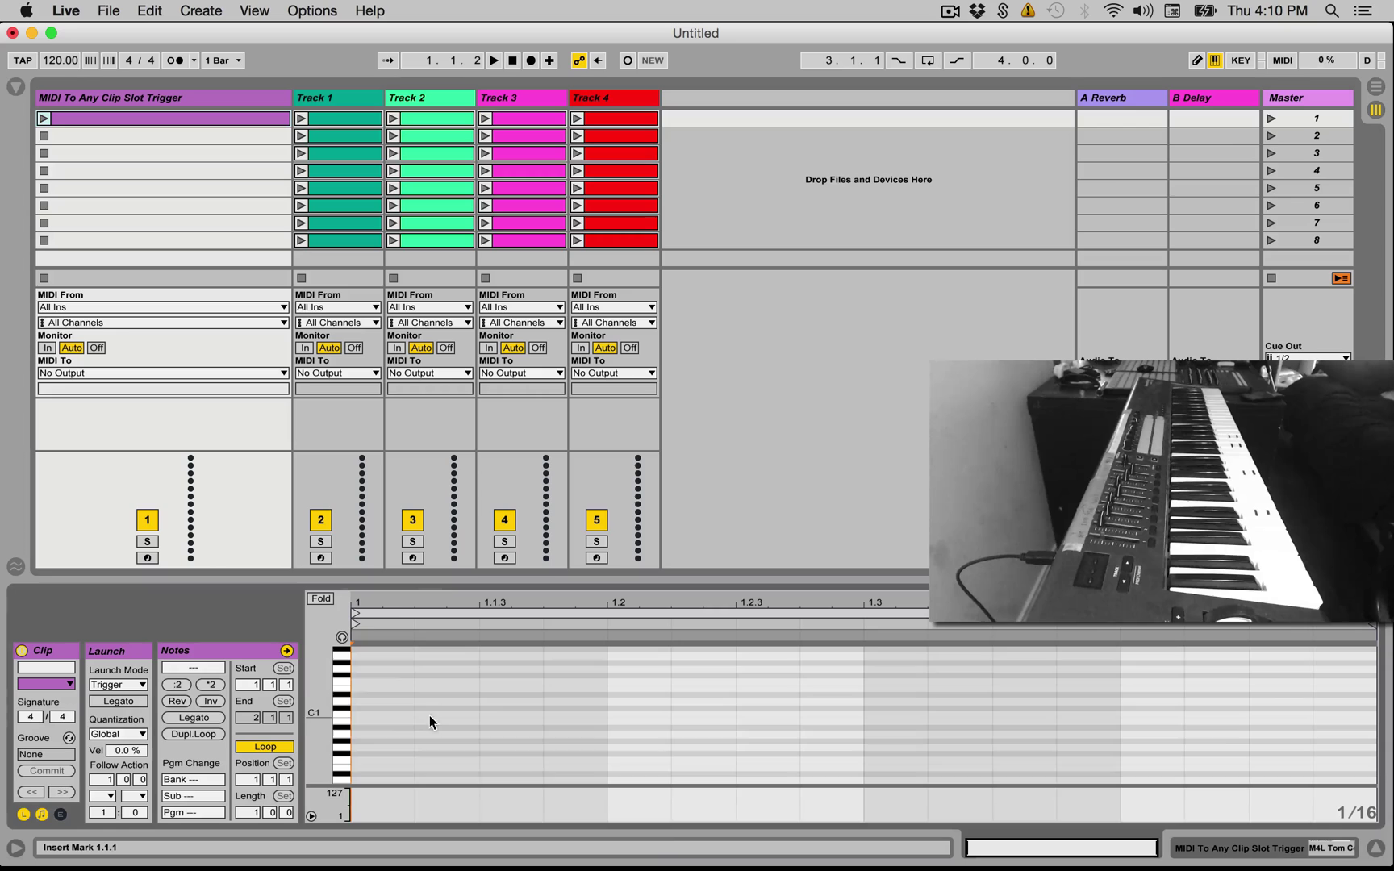
pyautogui.doubleClick(356, 712)
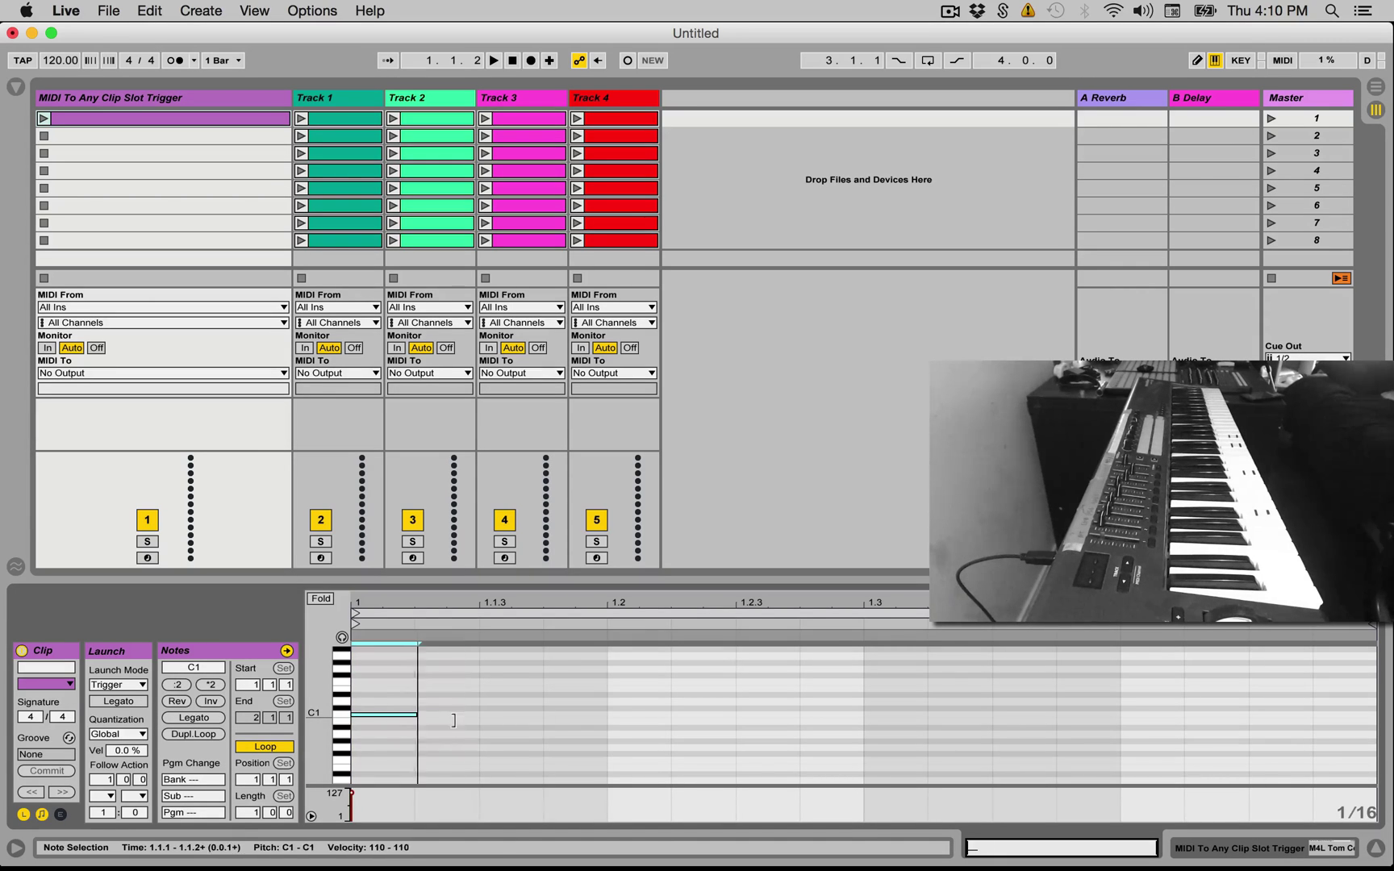
pyautogui.moveTo(420, 713); pyautogui.dragTo(611, 717)
pyautogui.click(42, 118)
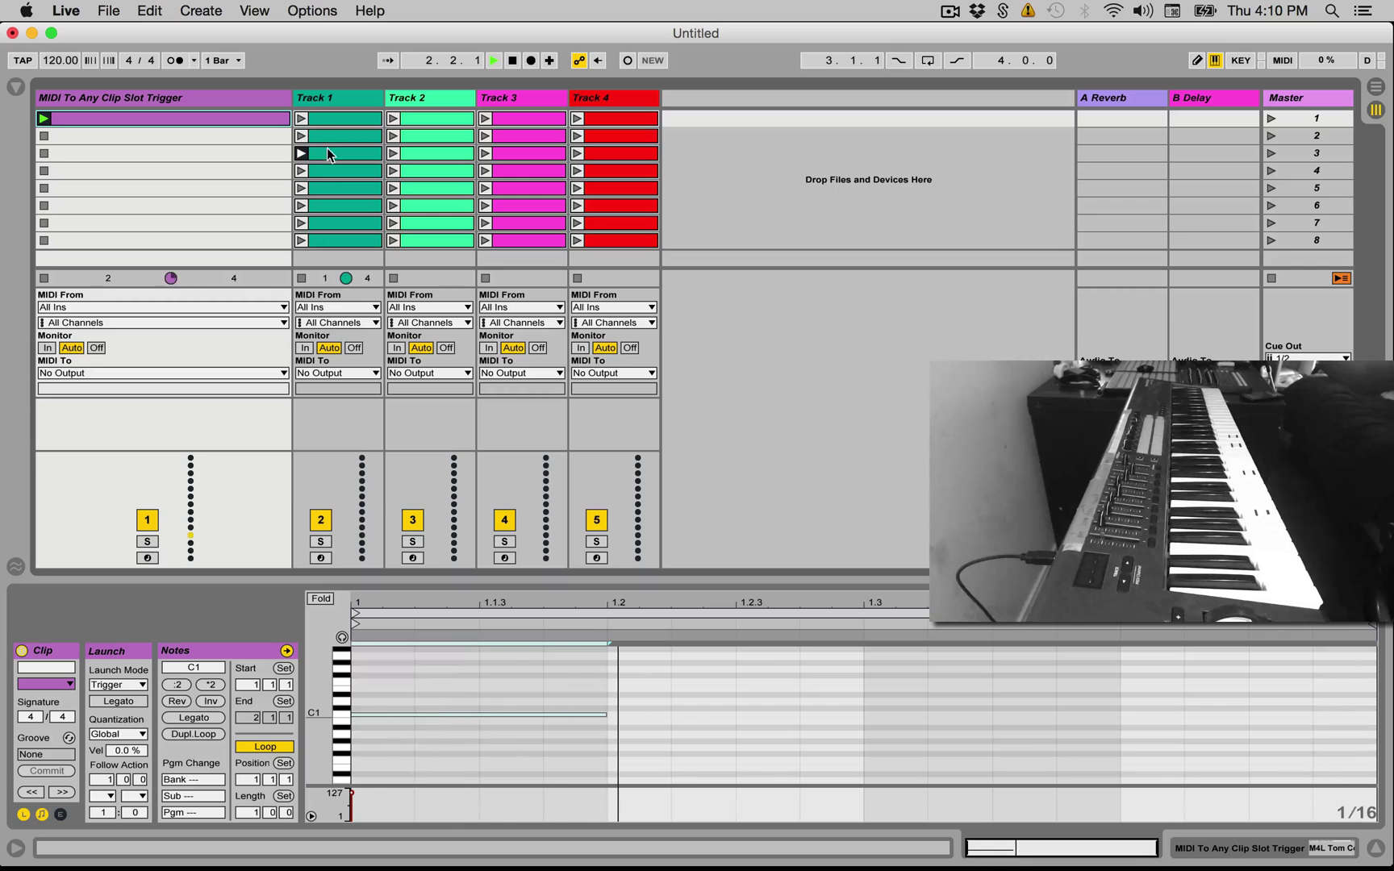
pyautogui.press('space')
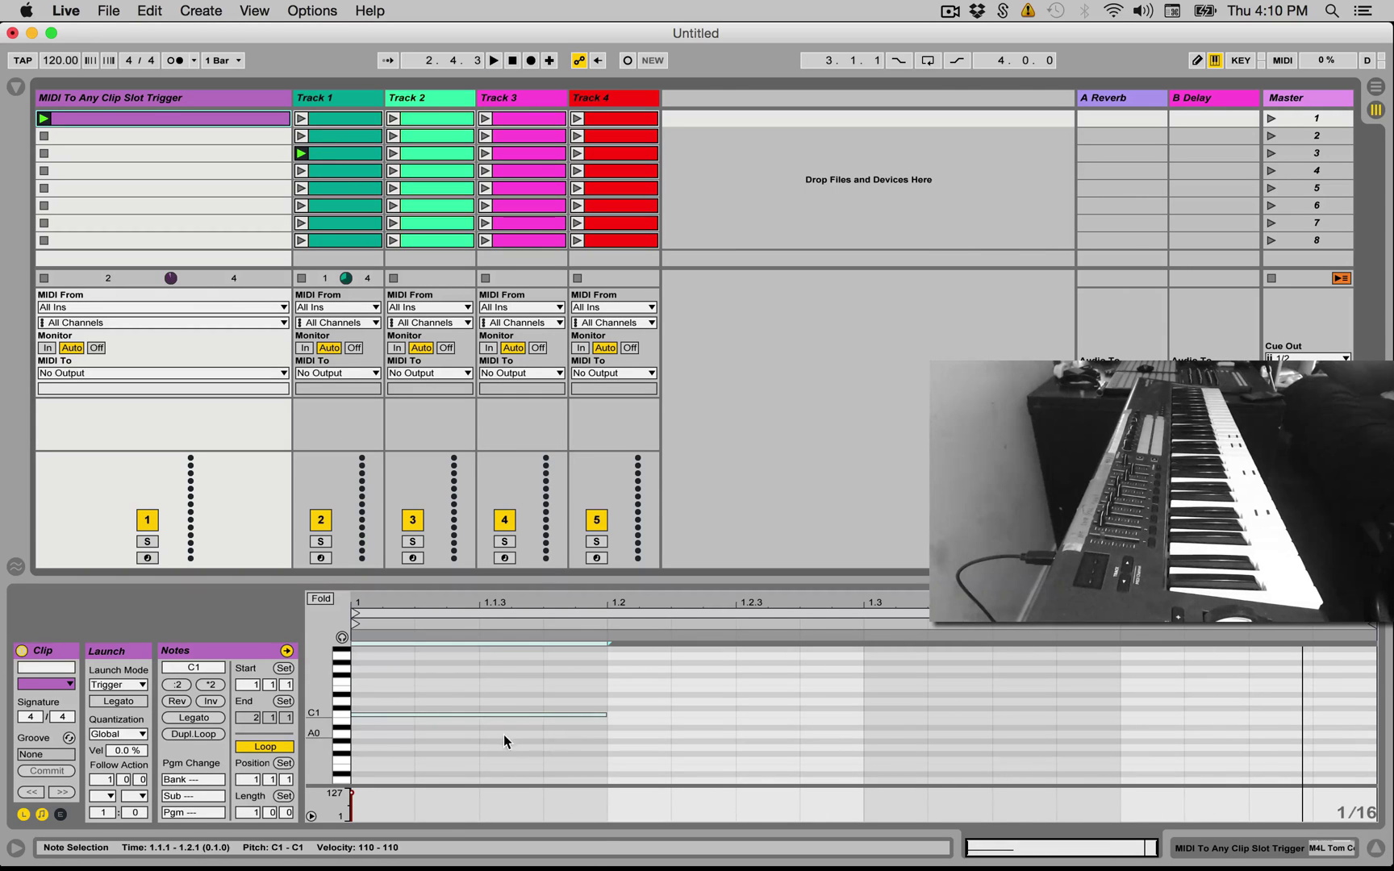
# Duplicate and transpose the C1 note into a rising run through D1, E1, F1 and G1.
pyautogui.click(492, 714)
pyautogui.press('super+d')
pyautogui.press('Up')
pyautogui.press('Up')
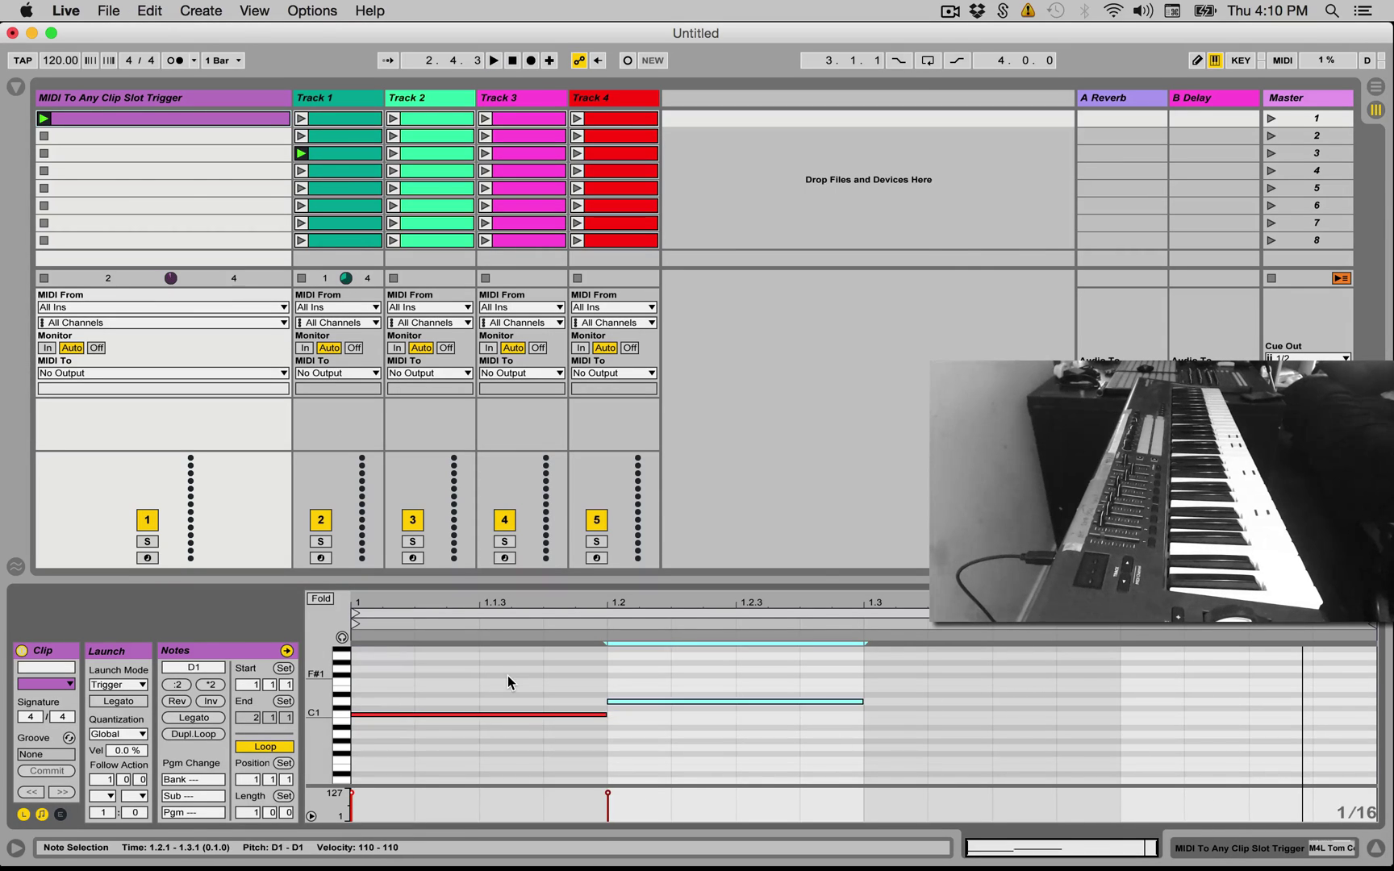
pyautogui.press('super+d')
pyautogui.press('Up')
pyautogui.press('Up')
pyautogui.press('super+d')
pyautogui.press('Up')
pyautogui.press('super+d')
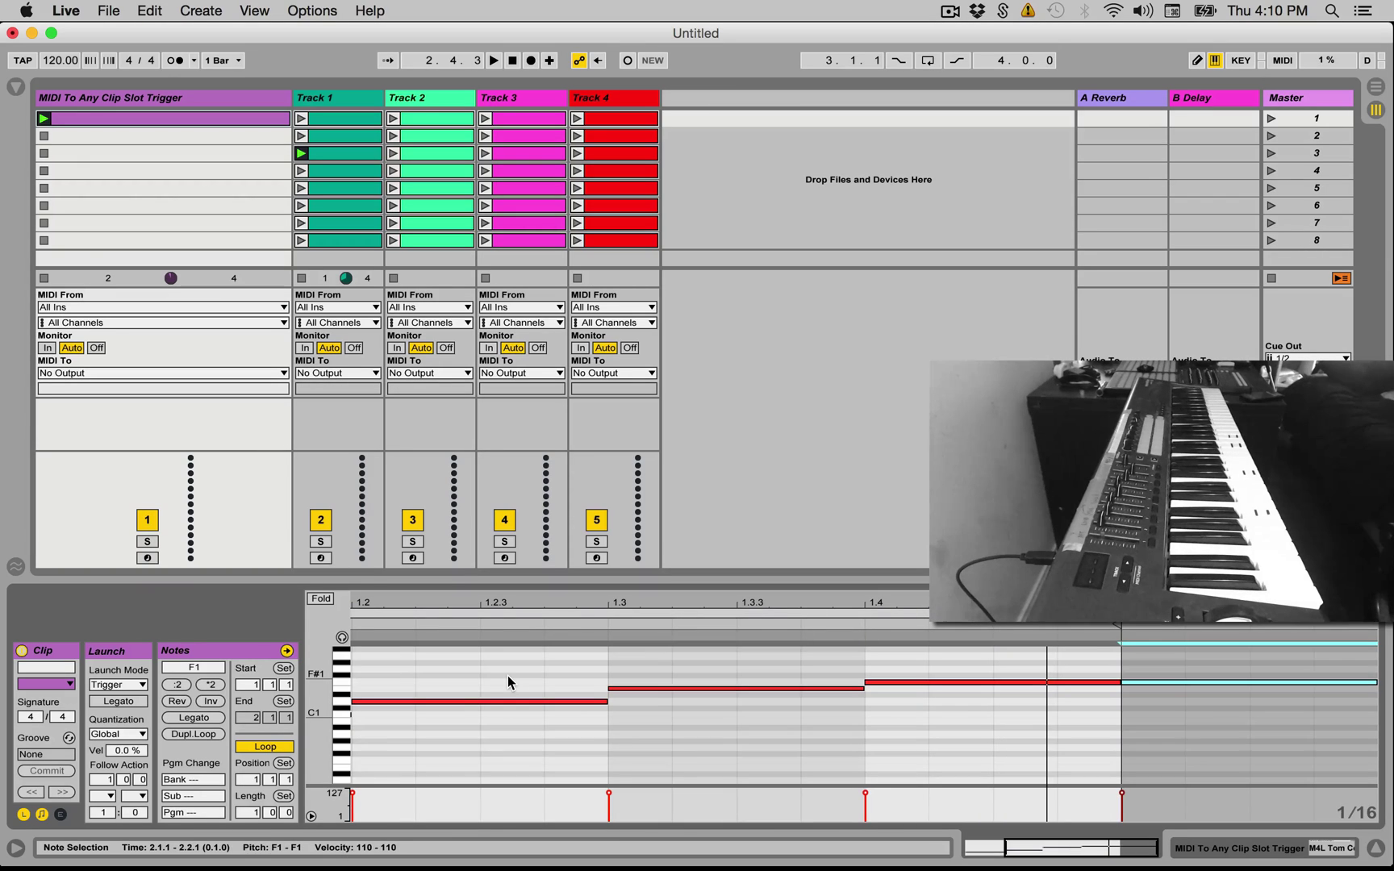
pyautogui.press('Delete')
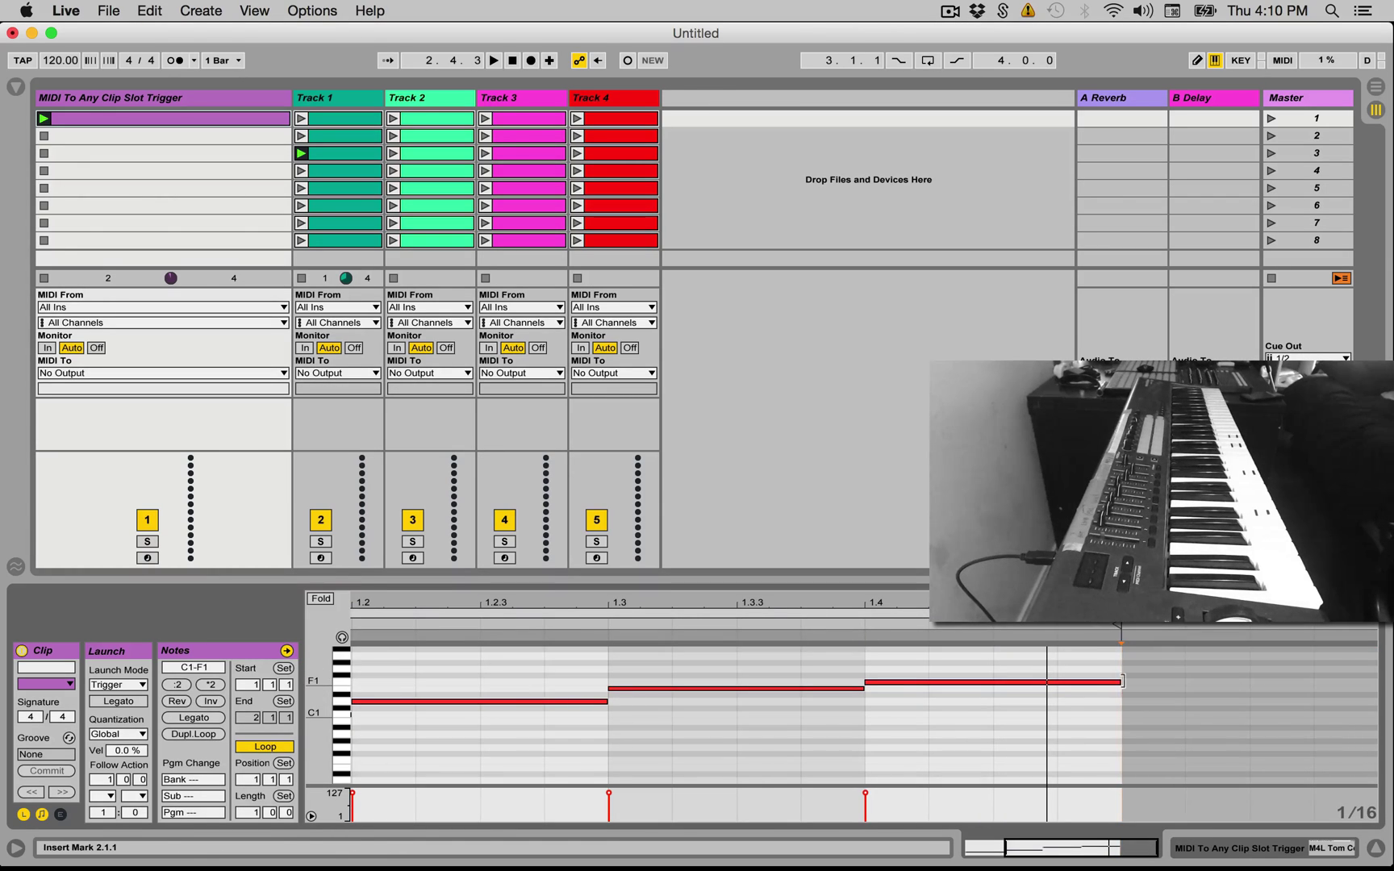
pyautogui.moveTo(1120, 682); pyautogui.dragTo(997, 683)
pyautogui.press('super+d')
pyautogui.press('Up')
pyautogui.press('Up')
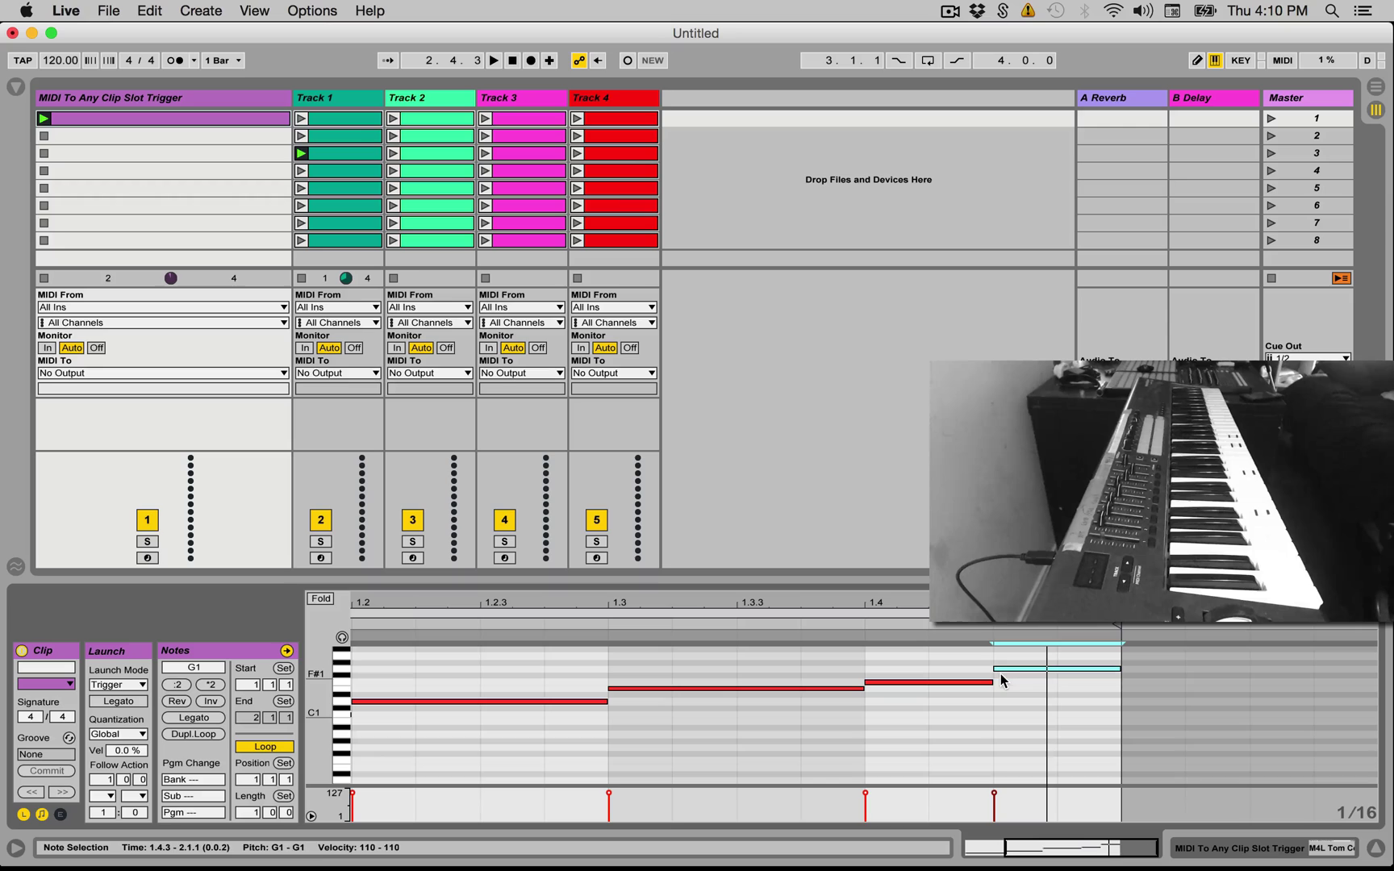
# Assign Track 2, Track 3, Track 4 and Track 4 to mapping rows 2–5.
pyautogui.click(145, 100)
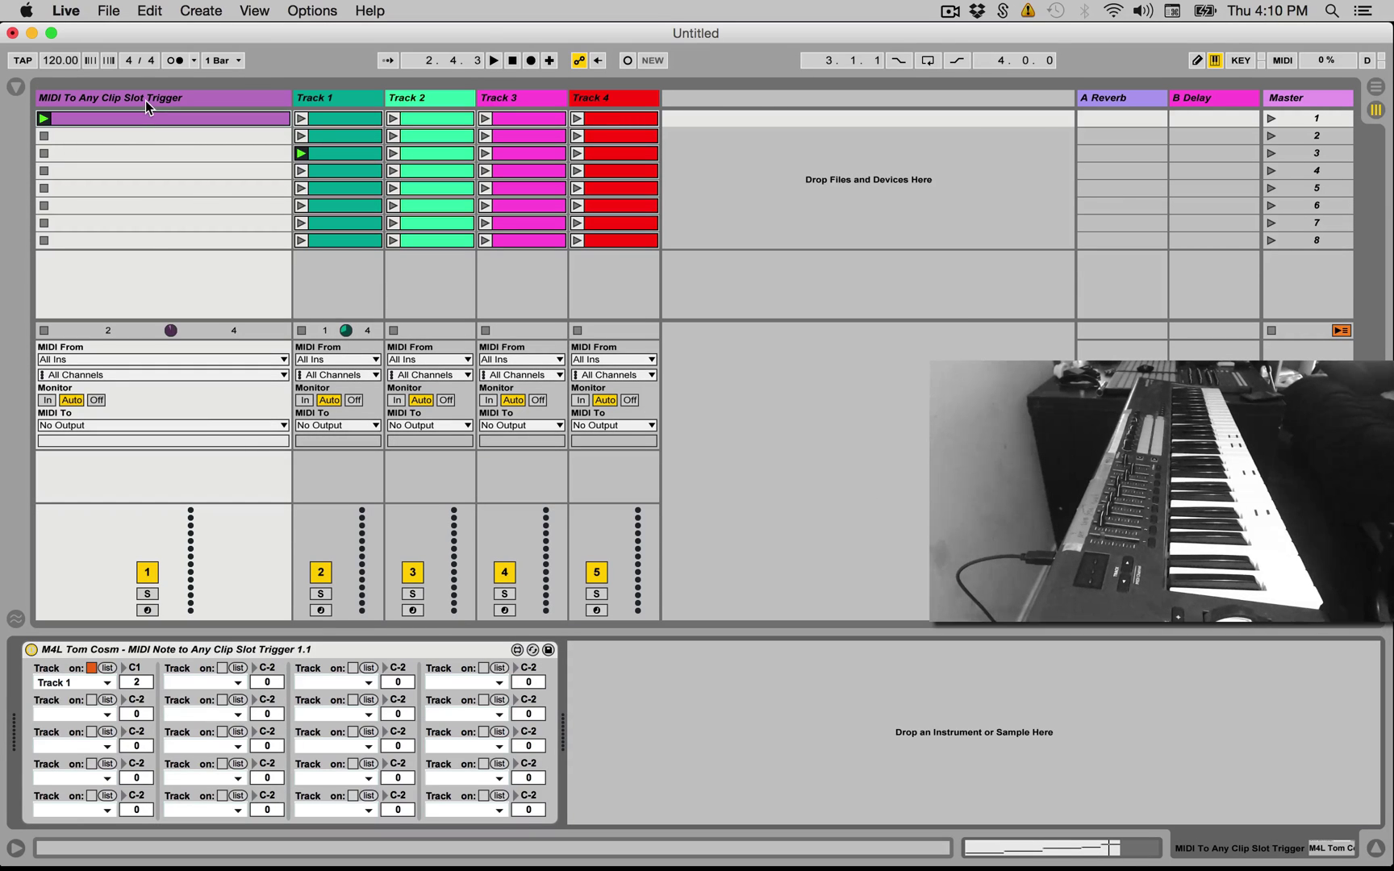
pyautogui.click(96, 714)
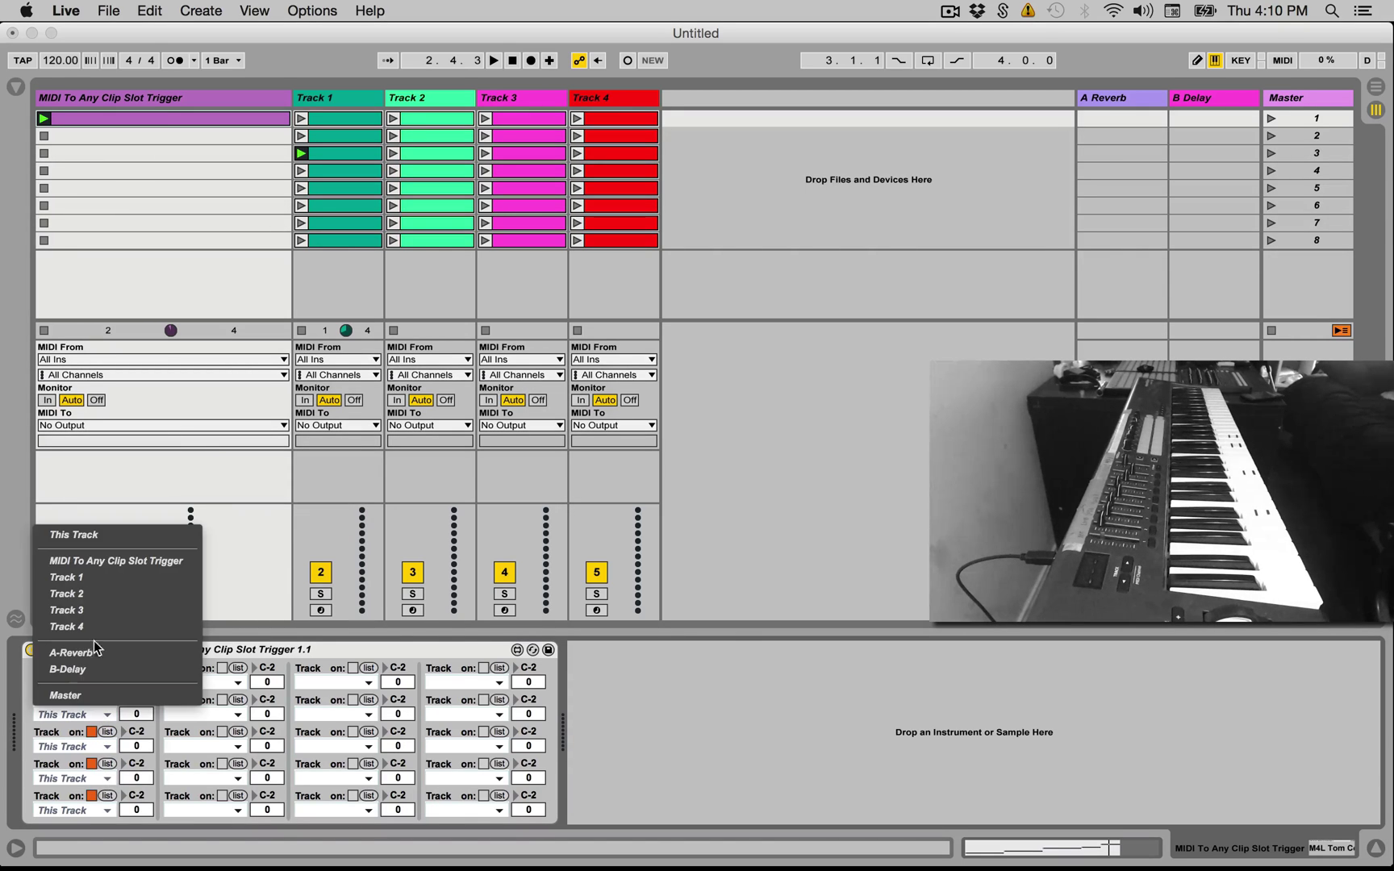
pyautogui.click(90, 593)
pyautogui.click(58, 750)
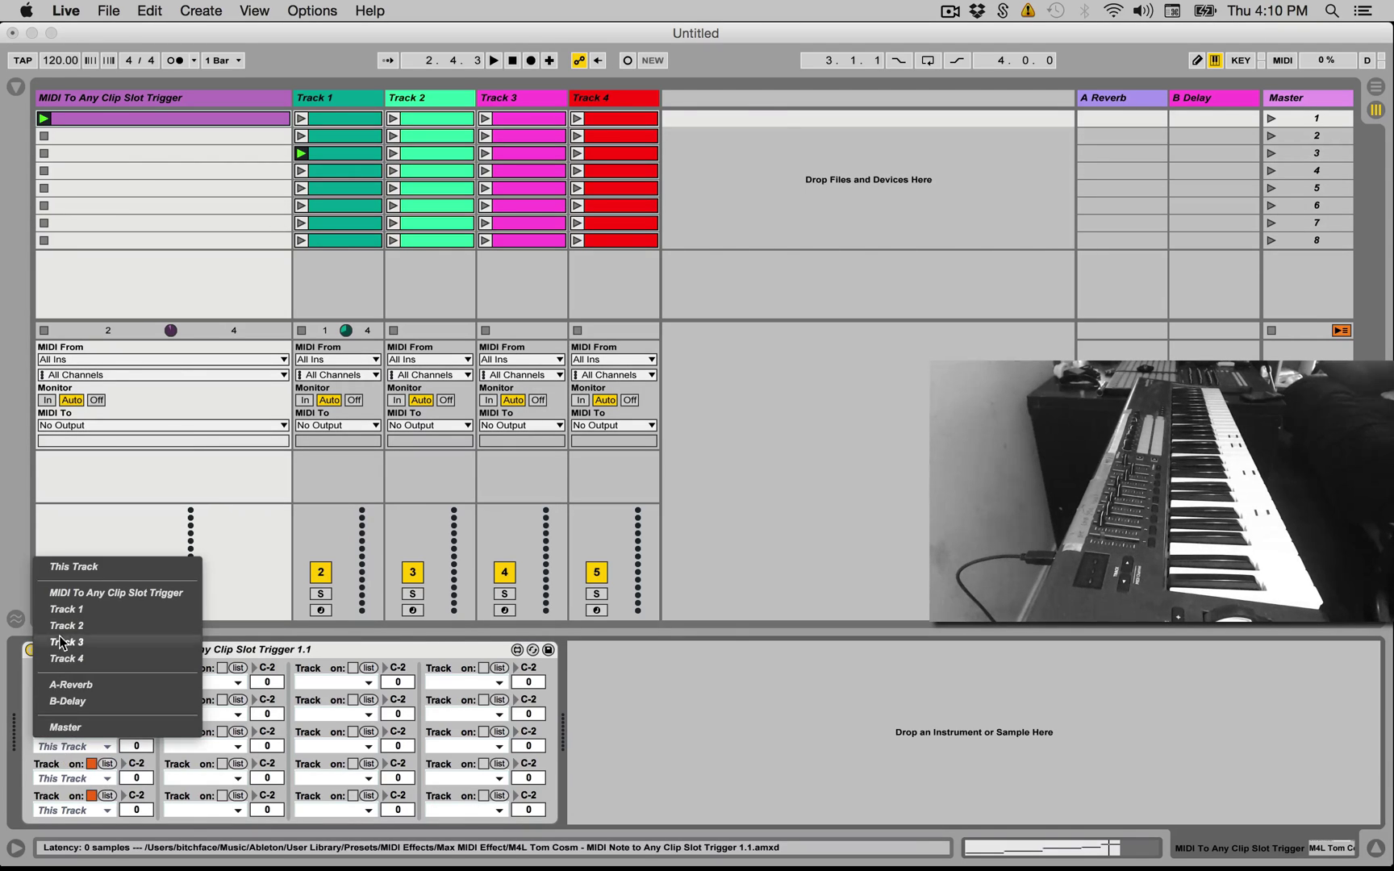
pyautogui.click(63, 643)
pyautogui.click(65, 777)
pyautogui.click(65, 690)
pyautogui.click(76, 810)
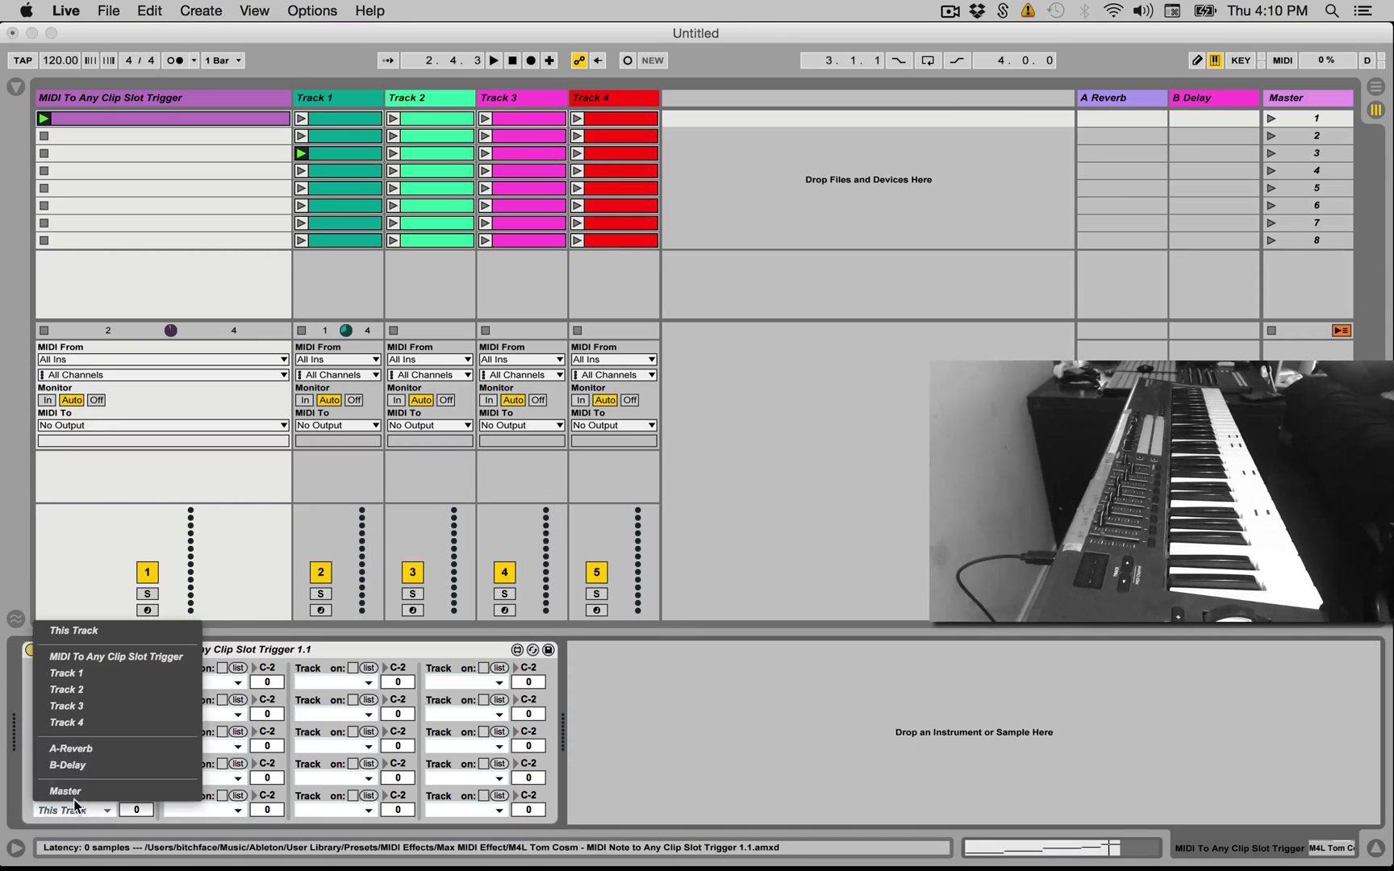
pyautogui.click(161, 722)
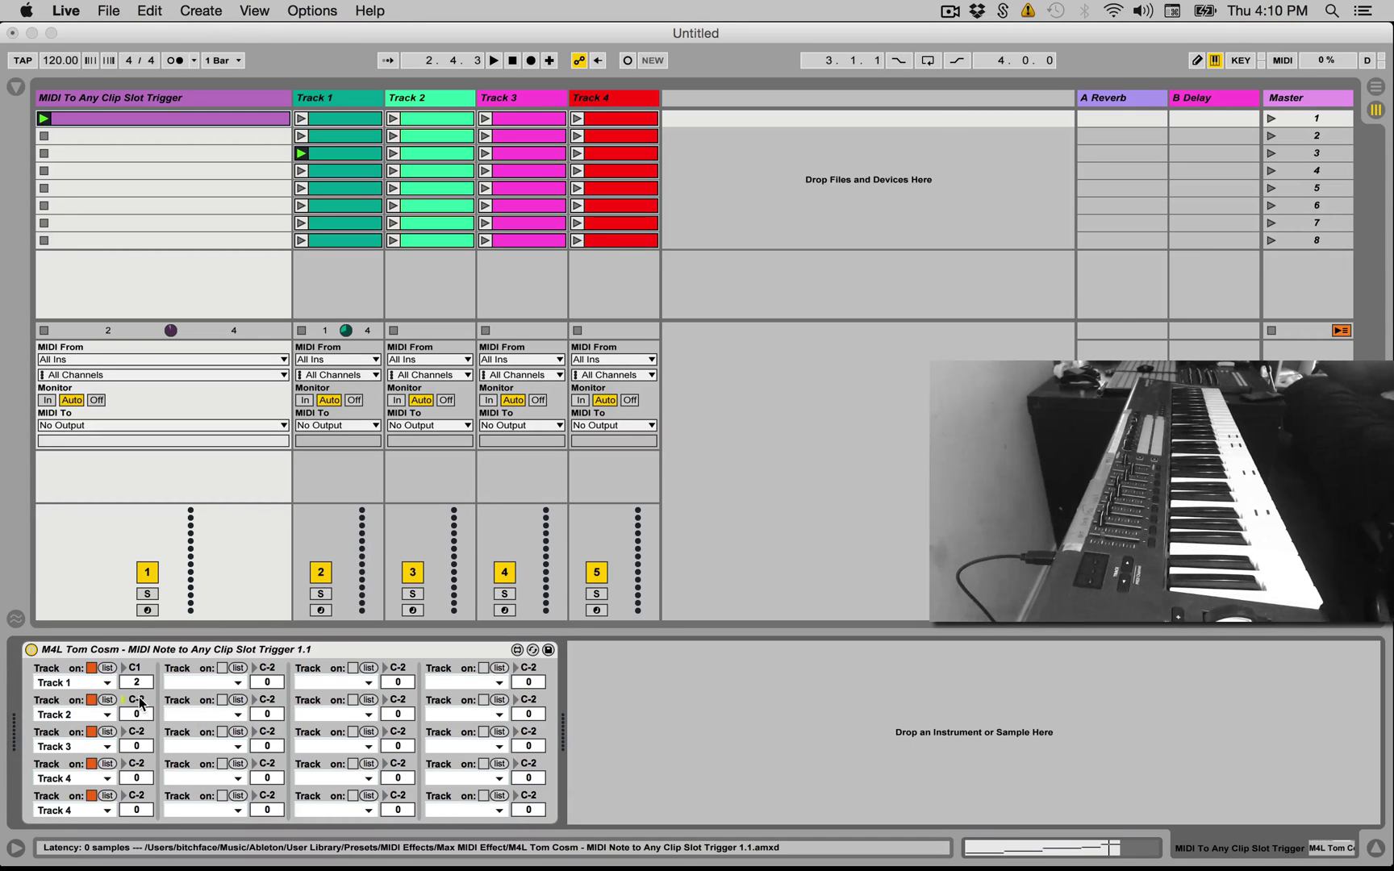
# Enter the notes for rows 2–5, from D1 through G1.
pyautogui.write('d1')
pyautogui.click(139, 799)
pyautogui.write('g1')
pyautogui.press('Return')
# Set the clip slot numbers of rows 2–5 to 3, 4, 5 and 6.
pyautogui.click(138, 714)
pyautogui.write('3')
pyautogui.click(139, 746)
pyautogui.write('4')
pyautogui.click(139, 778)
pyautogui.write('5')
pyautogui.click(142, 810)
pyautogui.write('6')
pyautogui.press('Return')
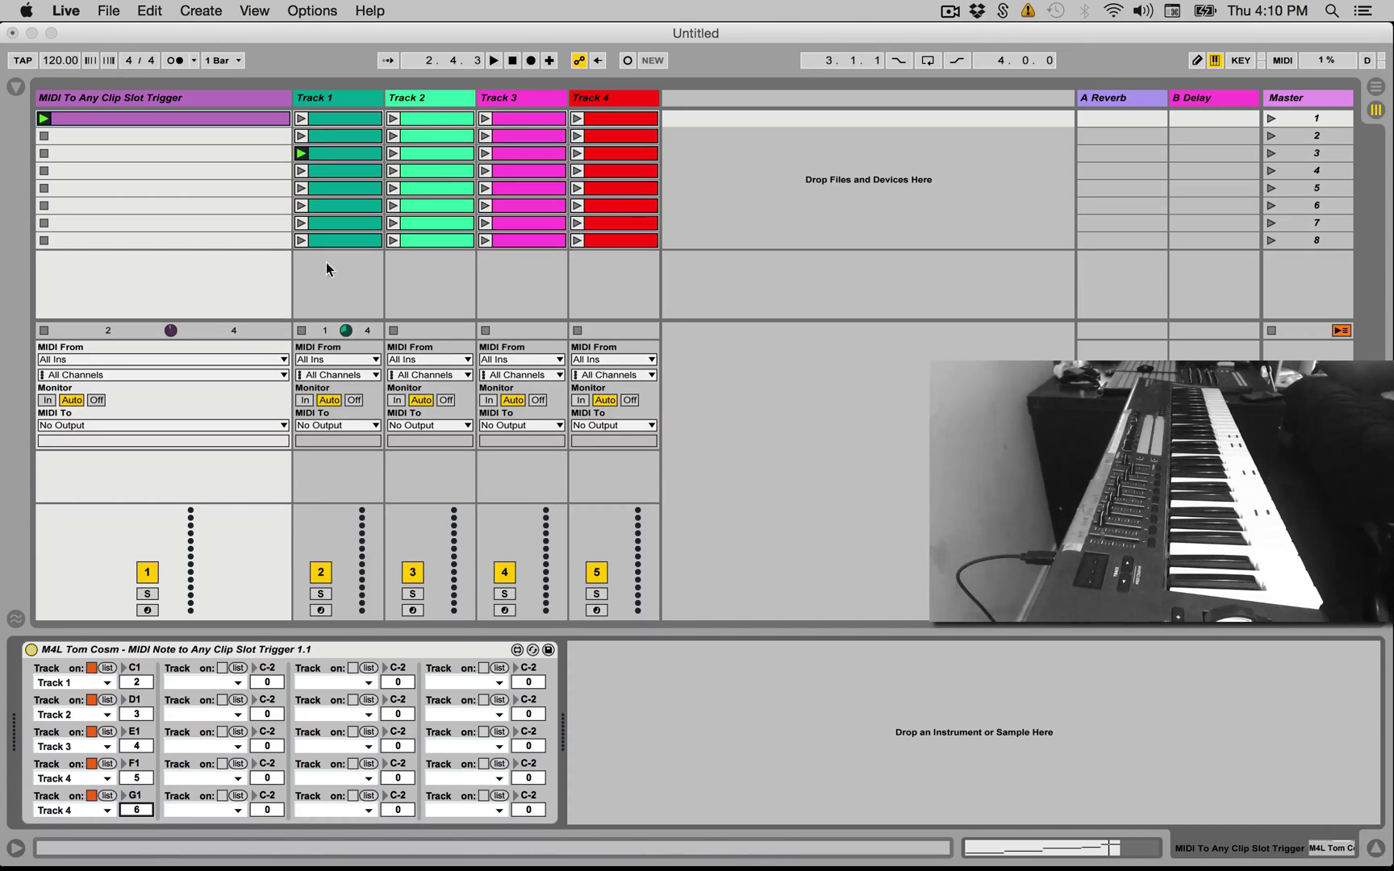
# Launch the trigger clip to fire the mapped clips, then view its notes.
pyautogui.click(43, 118)
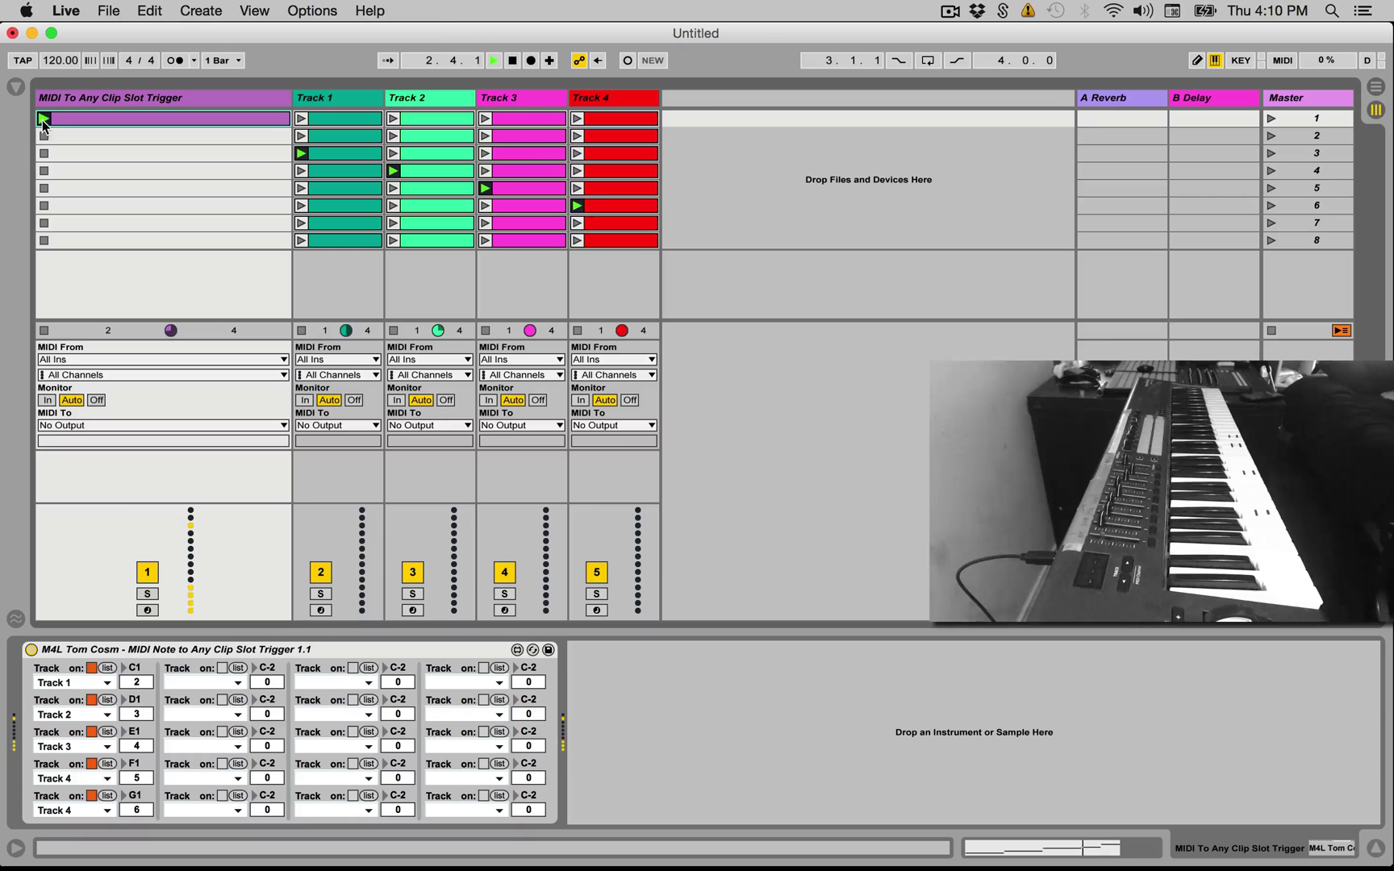
pyautogui.doubleClick(134, 119)
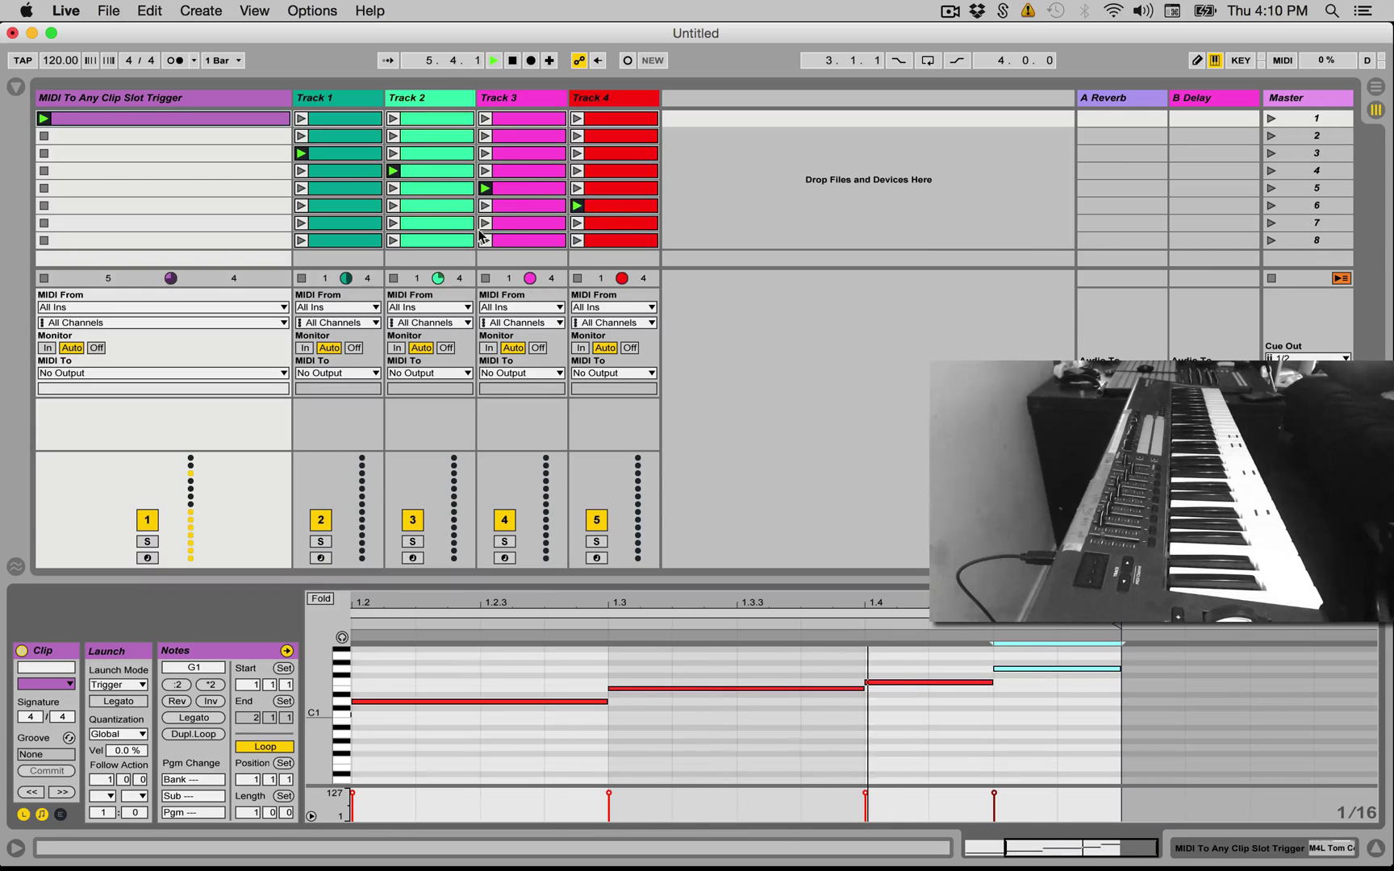
# Open the recent 'MIDI To Any Clip Slot Trigger' set without saving the untitled set.
pyautogui.click(171, 98)
pyautogui.click(109, 10)
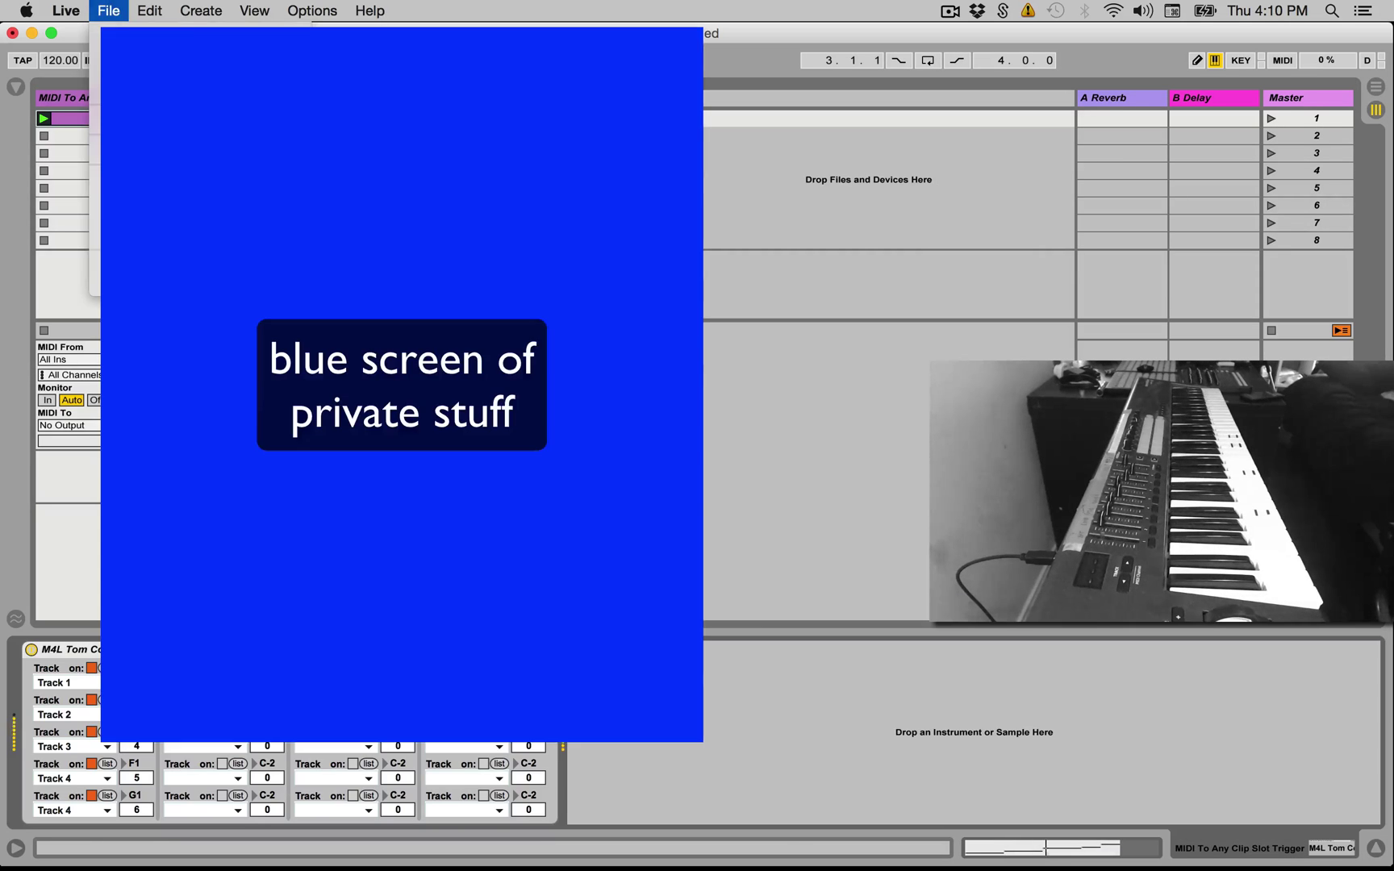
pyautogui.moveTo(201, 71)
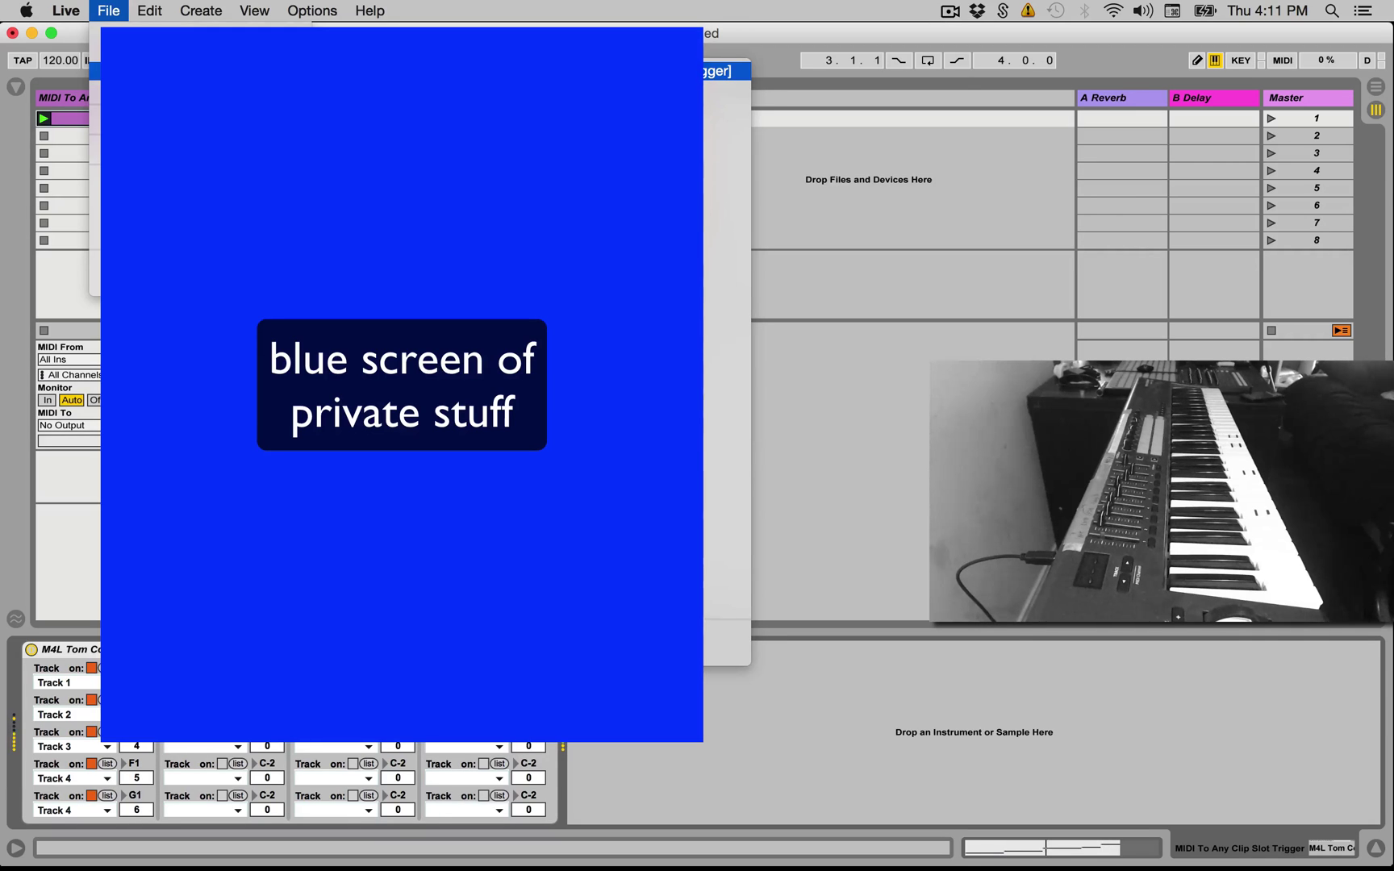
pyautogui.click(718, 71)
pyautogui.click(548, 465)
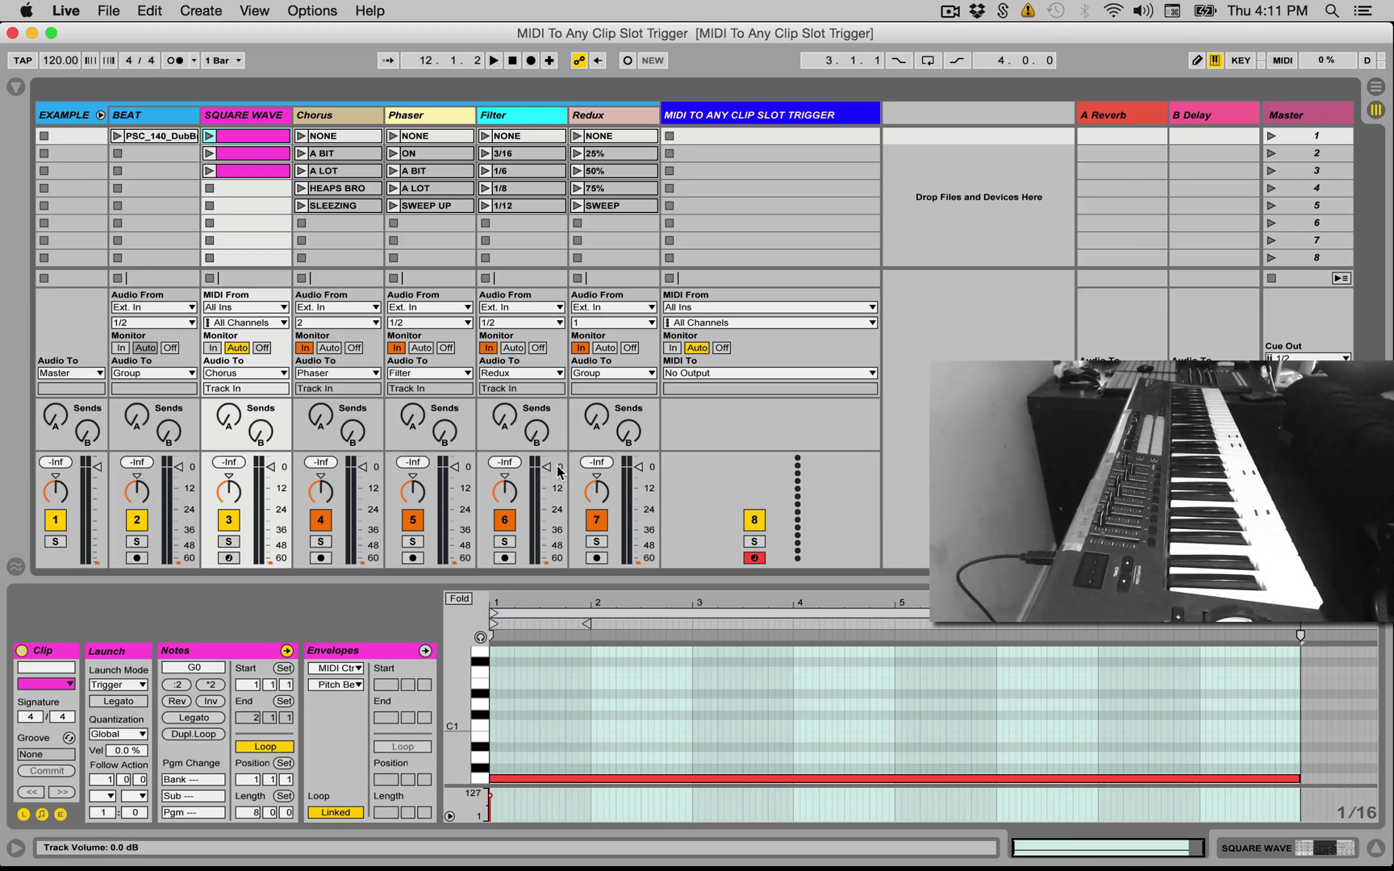
# Inspect the Chorus, Phaser, Filter and Square Wave devices and briefly play the set.
pyautogui.click(326, 121)
pyautogui.click(332, 119)
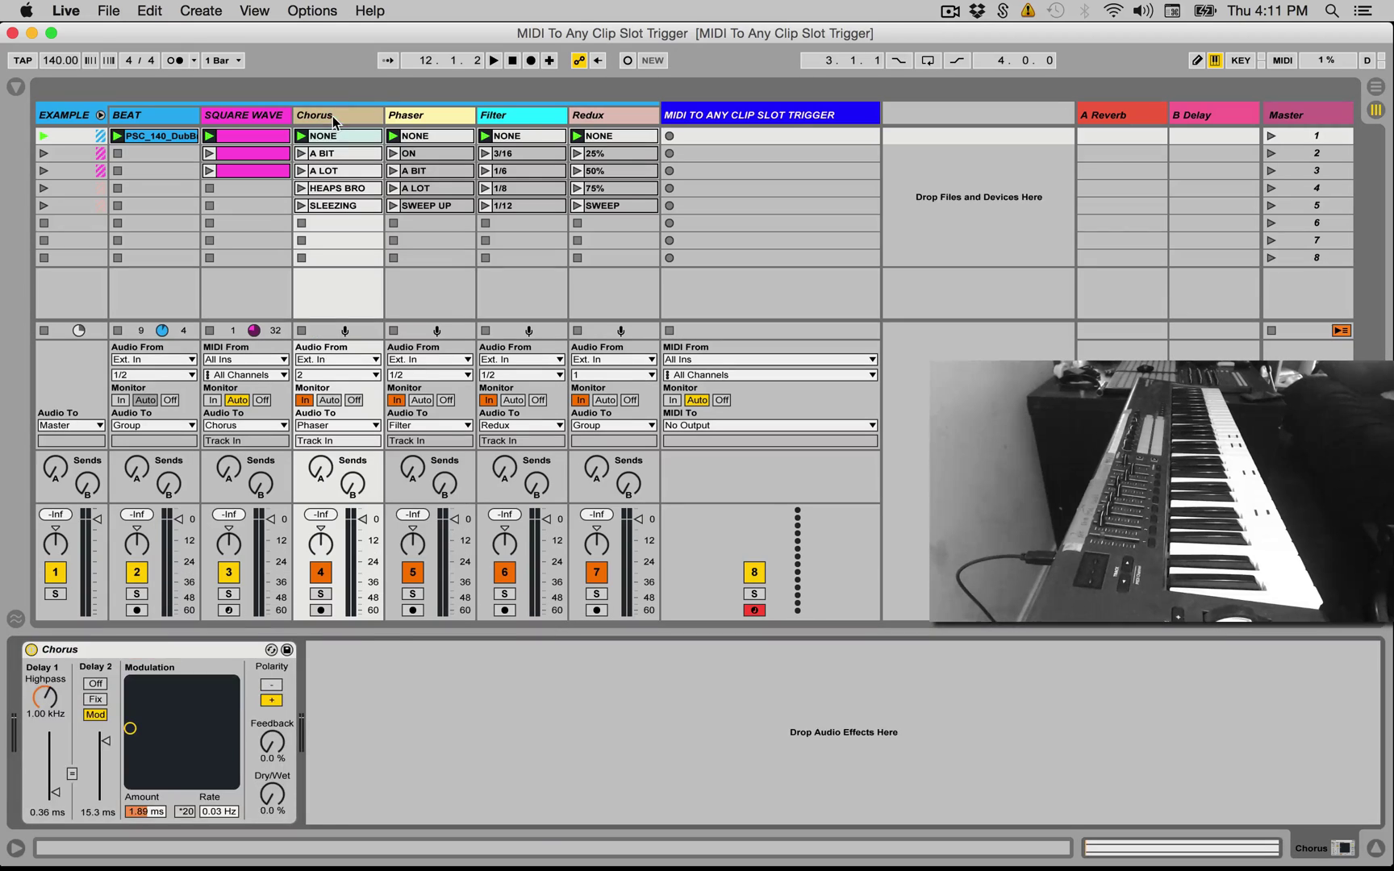
pyautogui.click(405, 115)
pyautogui.click(525, 126)
pyautogui.click(546, 121)
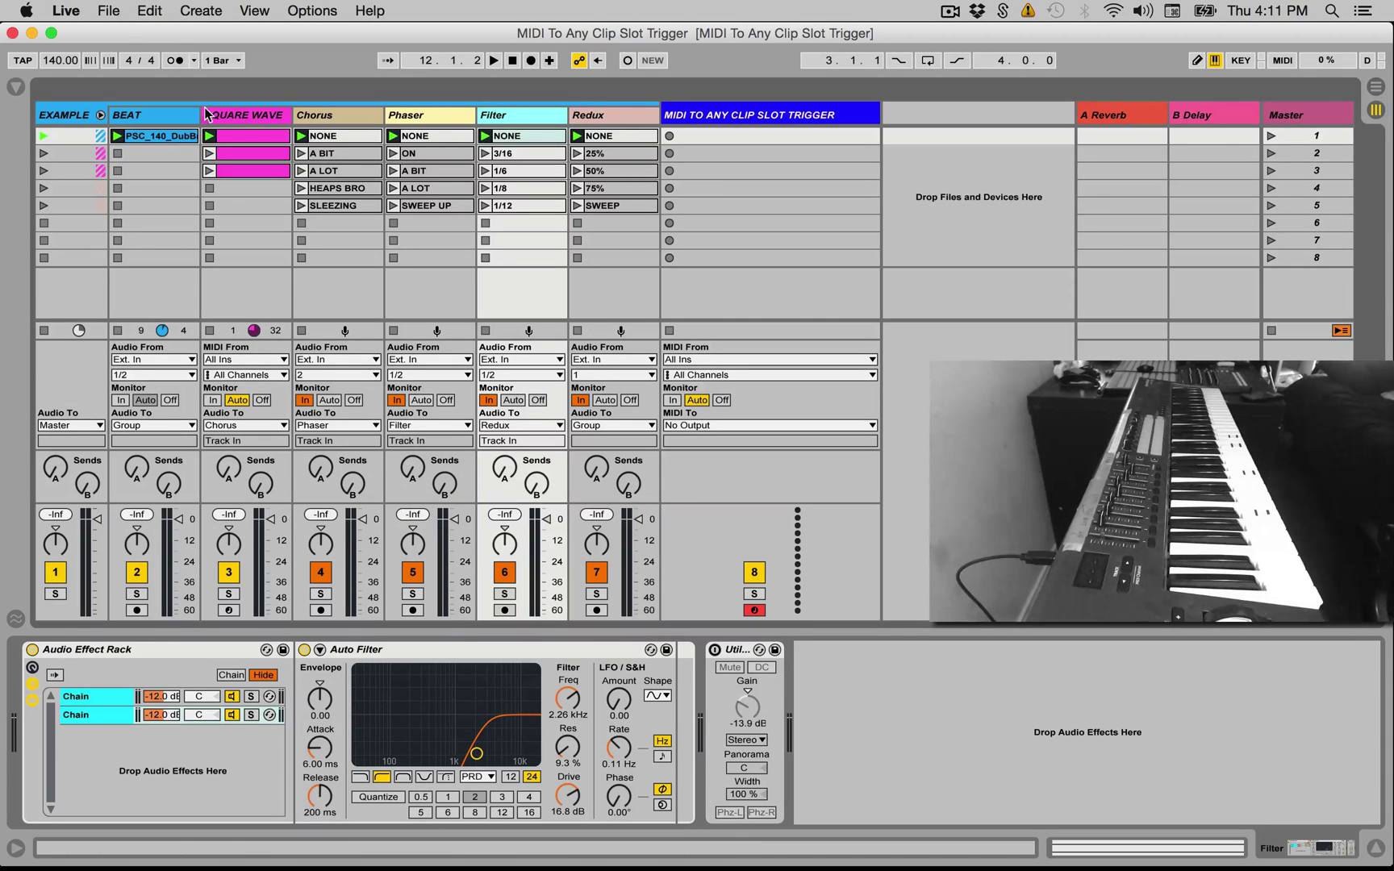
pyautogui.click(232, 116)
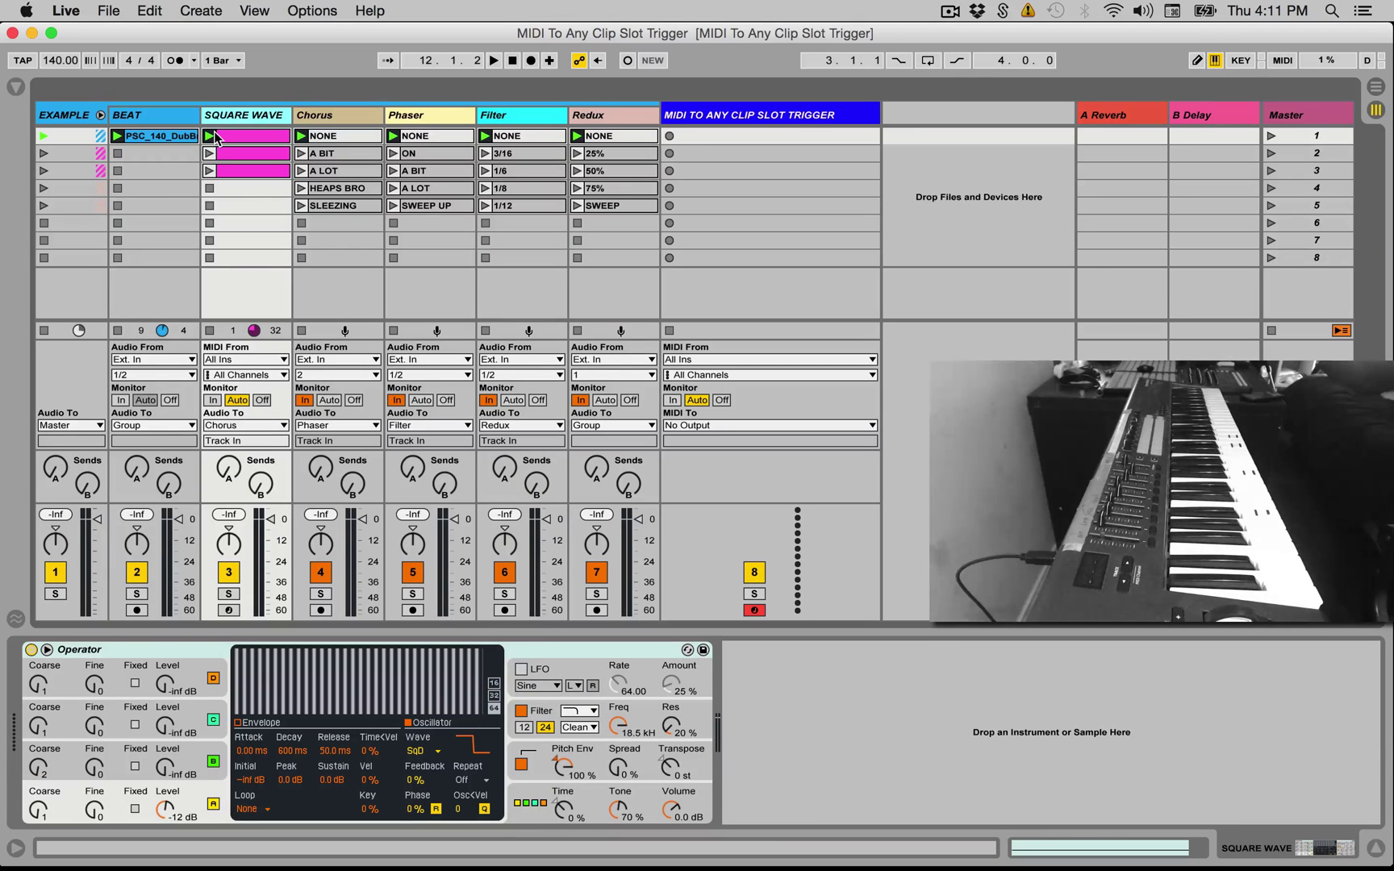
pyautogui.press('space')
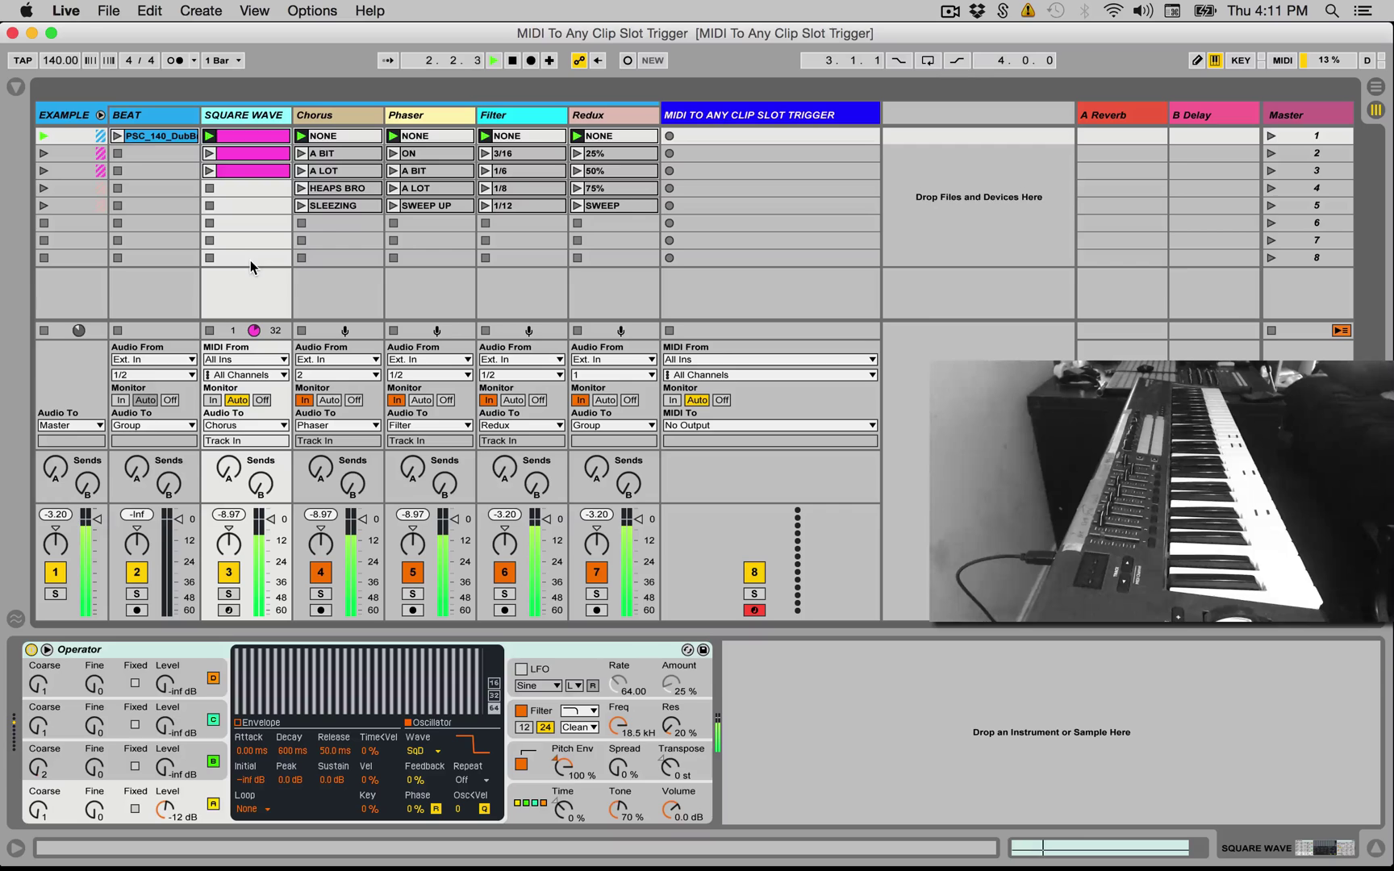
pyautogui.press('space')
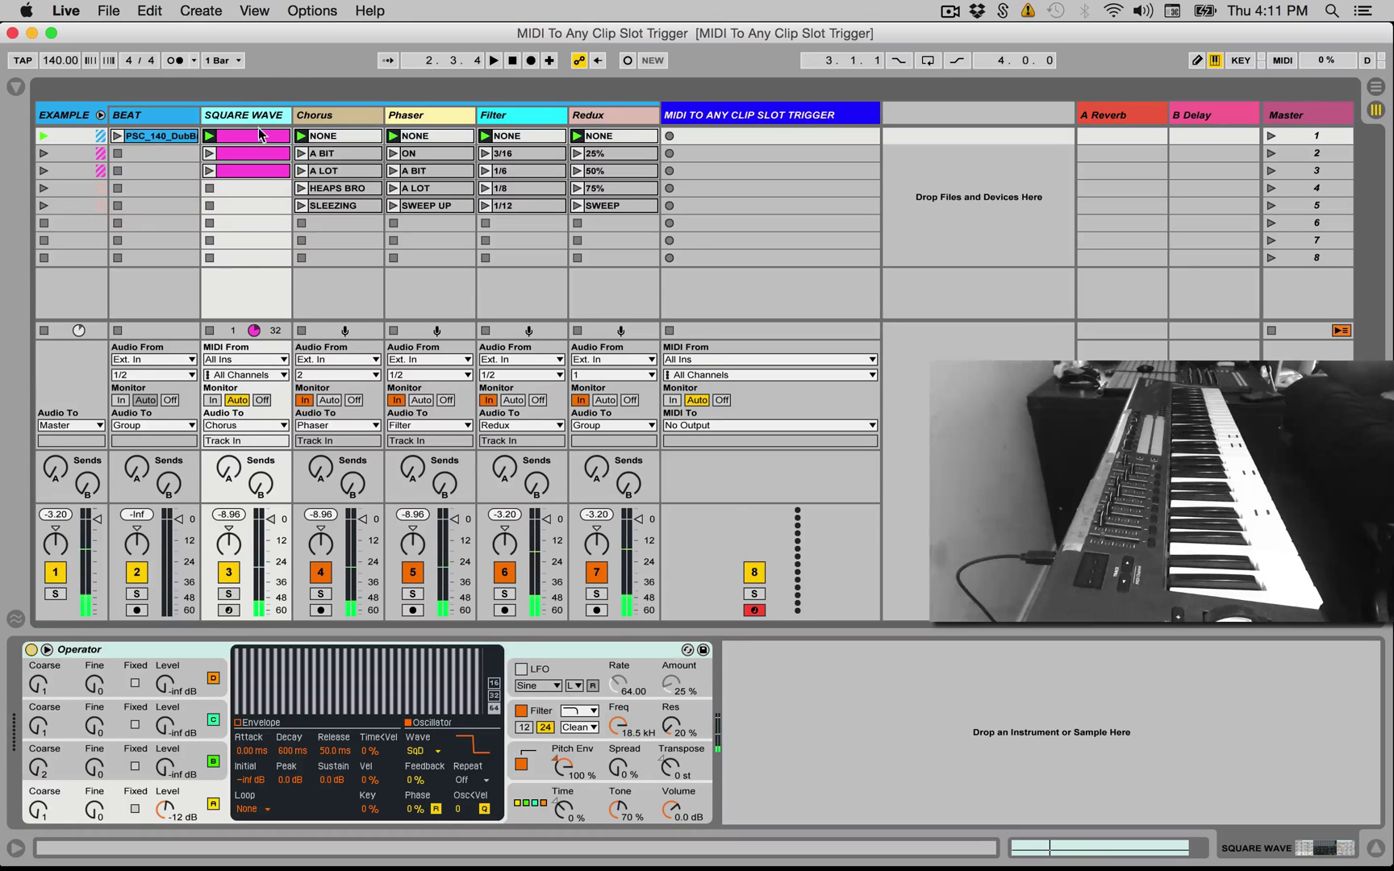
# Confirm the Square Wave track outputs to Chorus and view the Chorus effect device.
pyautogui.click(238, 426)
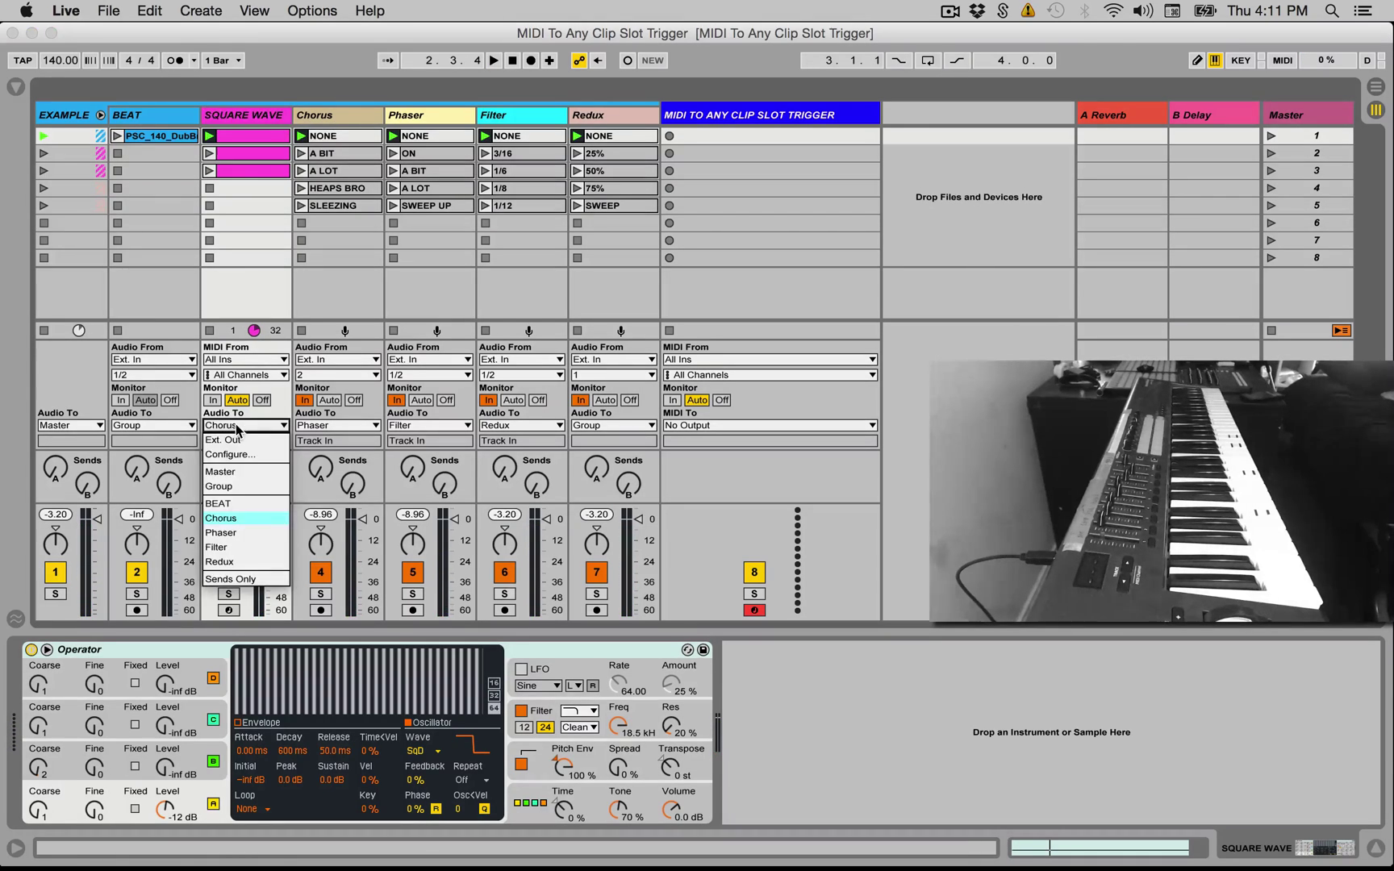
pyautogui.click(238, 510)
pyautogui.click(334, 117)
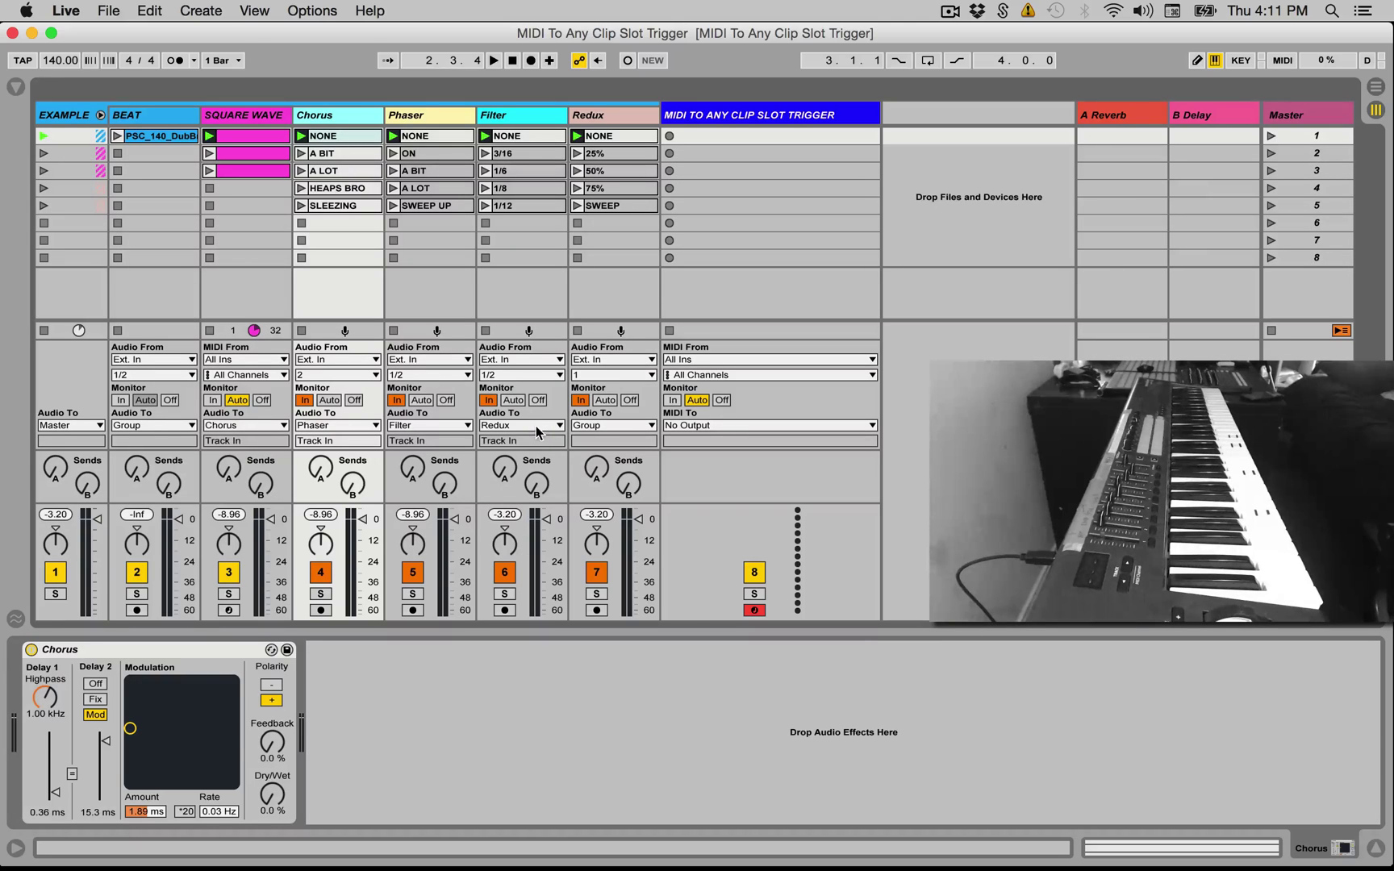
# Leave the EXAMPLE track's output on Master and select the Chorus A BIT clip.
pyautogui.click(53, 426)
pyautogui.click(62, 479)
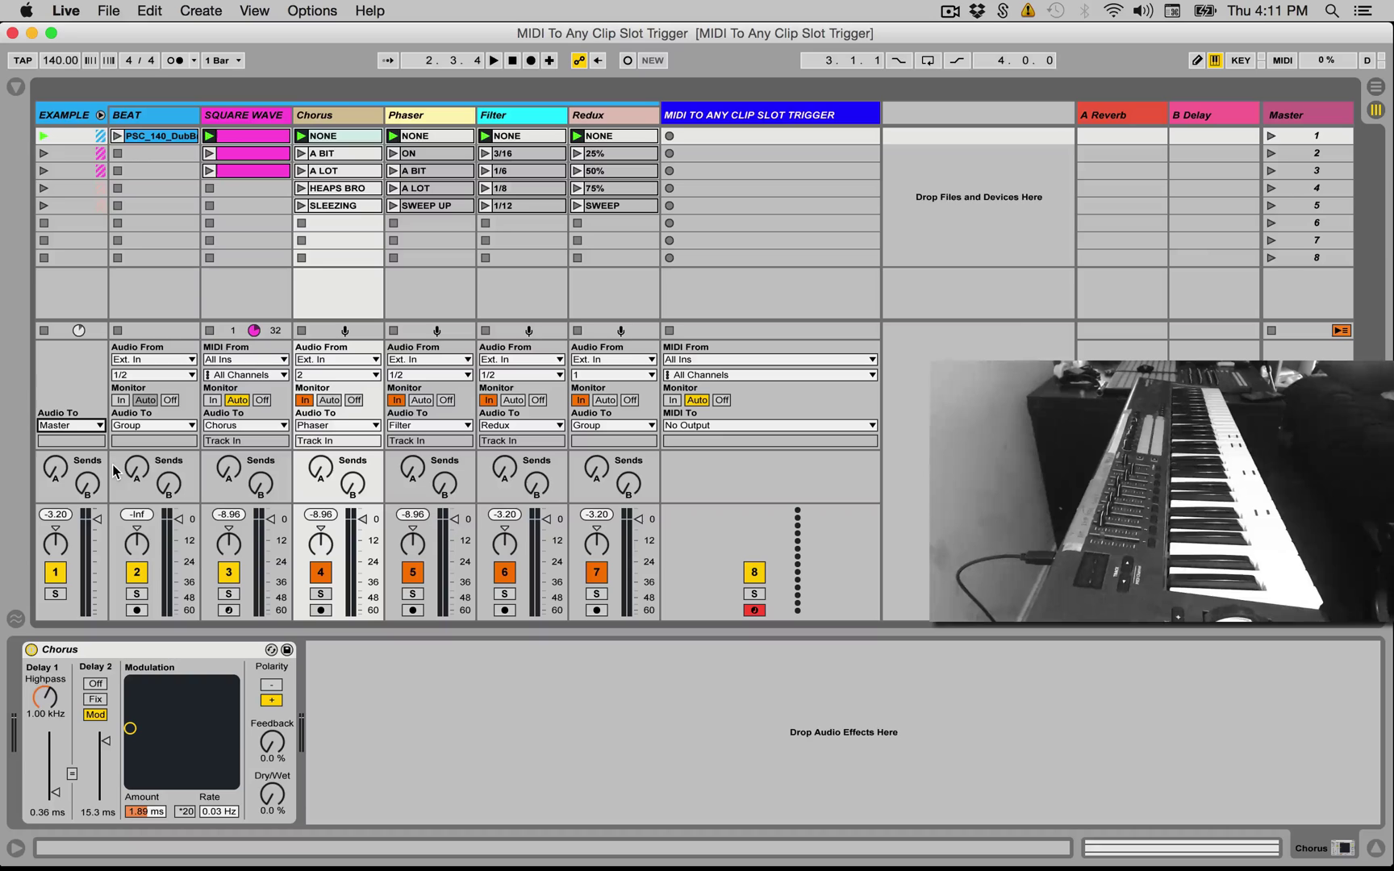
pyautogui.click(339, 155)
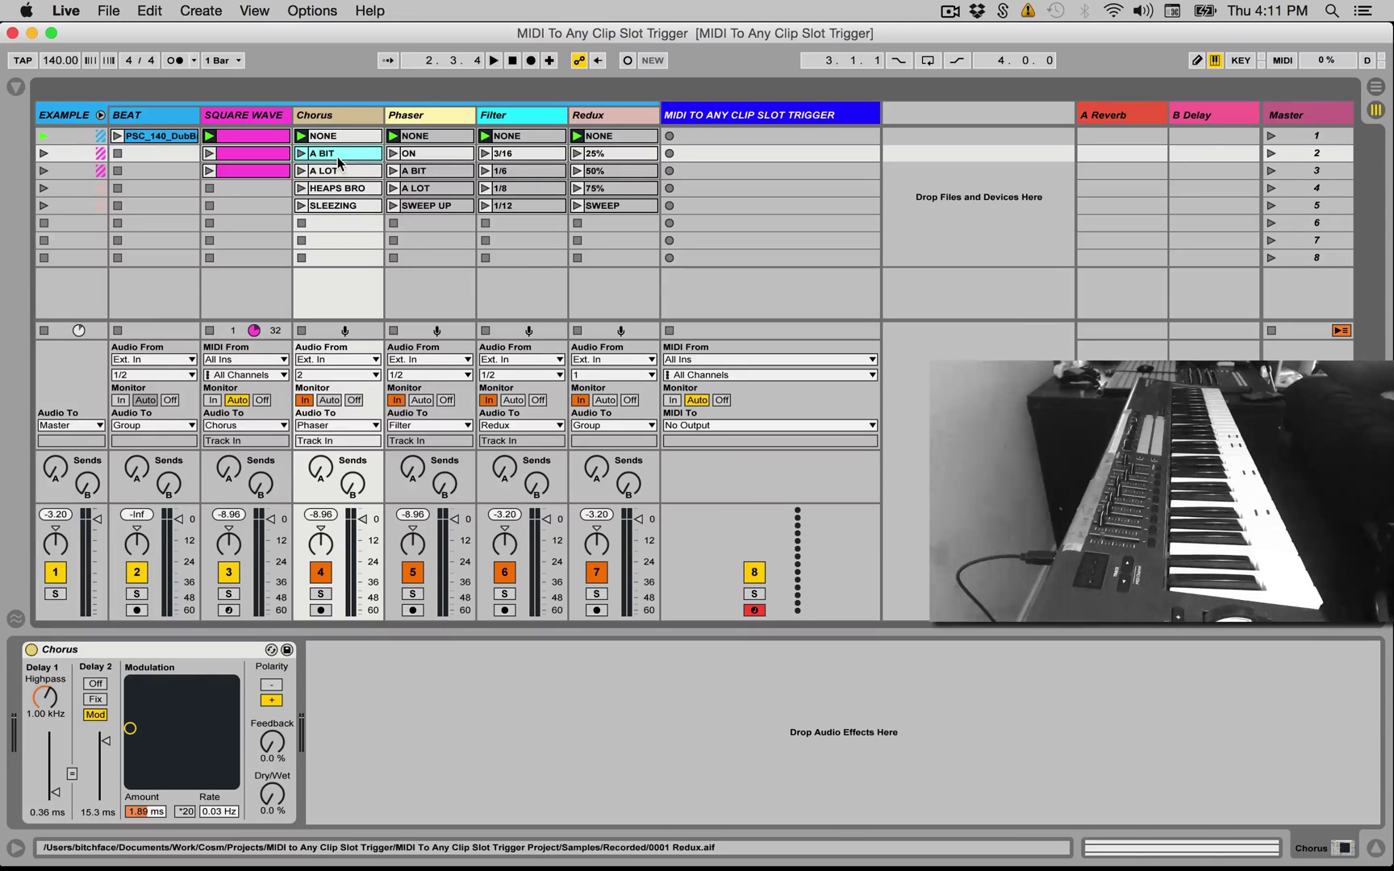
# Start playback and audition the Phaser ON, A BIT, A LOT and SWEEP UP clips with their envelopes.
pyautogui.click(301, 138)
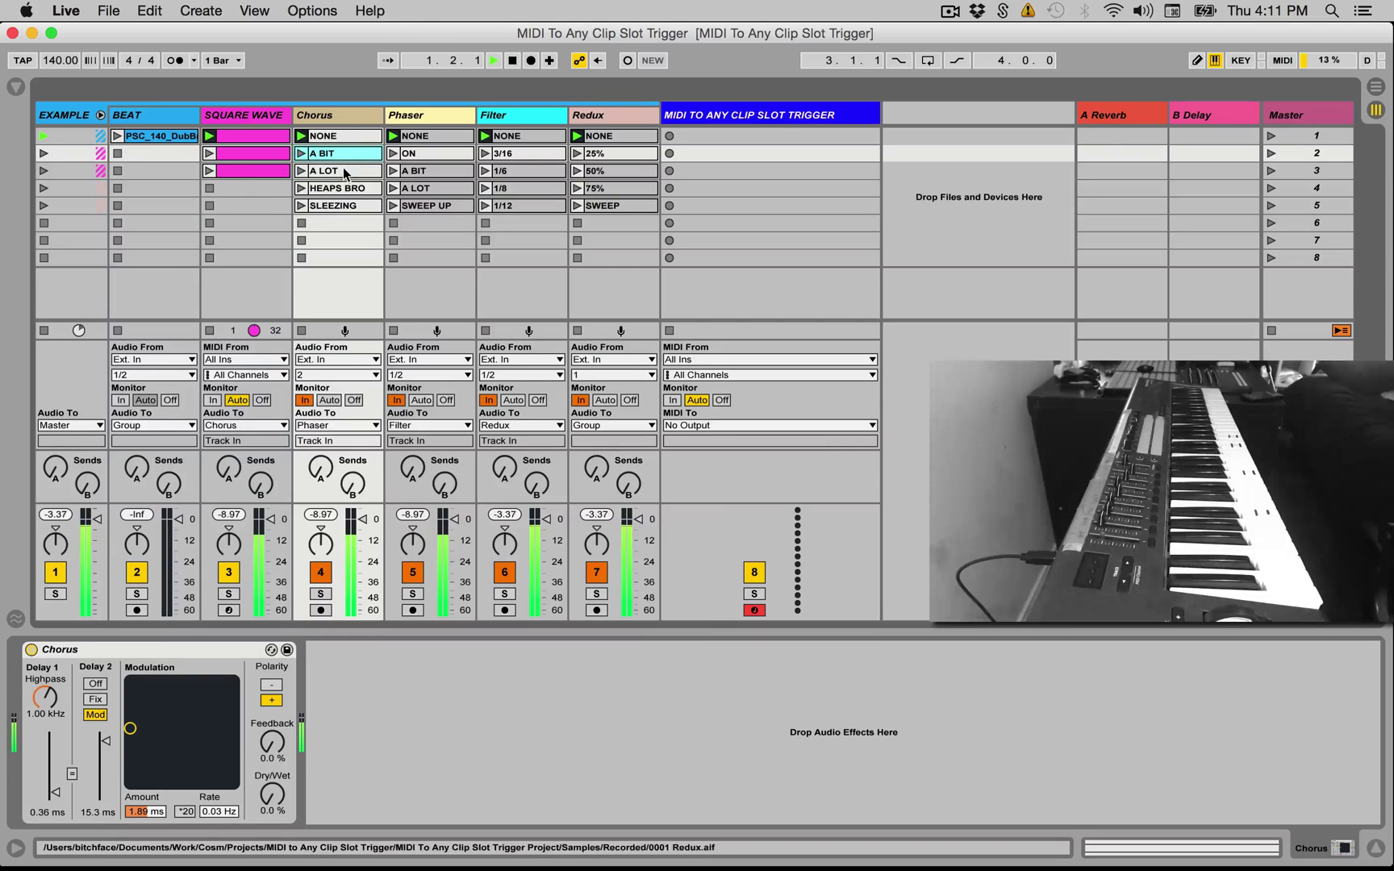
pyautogui.click(393, 153)
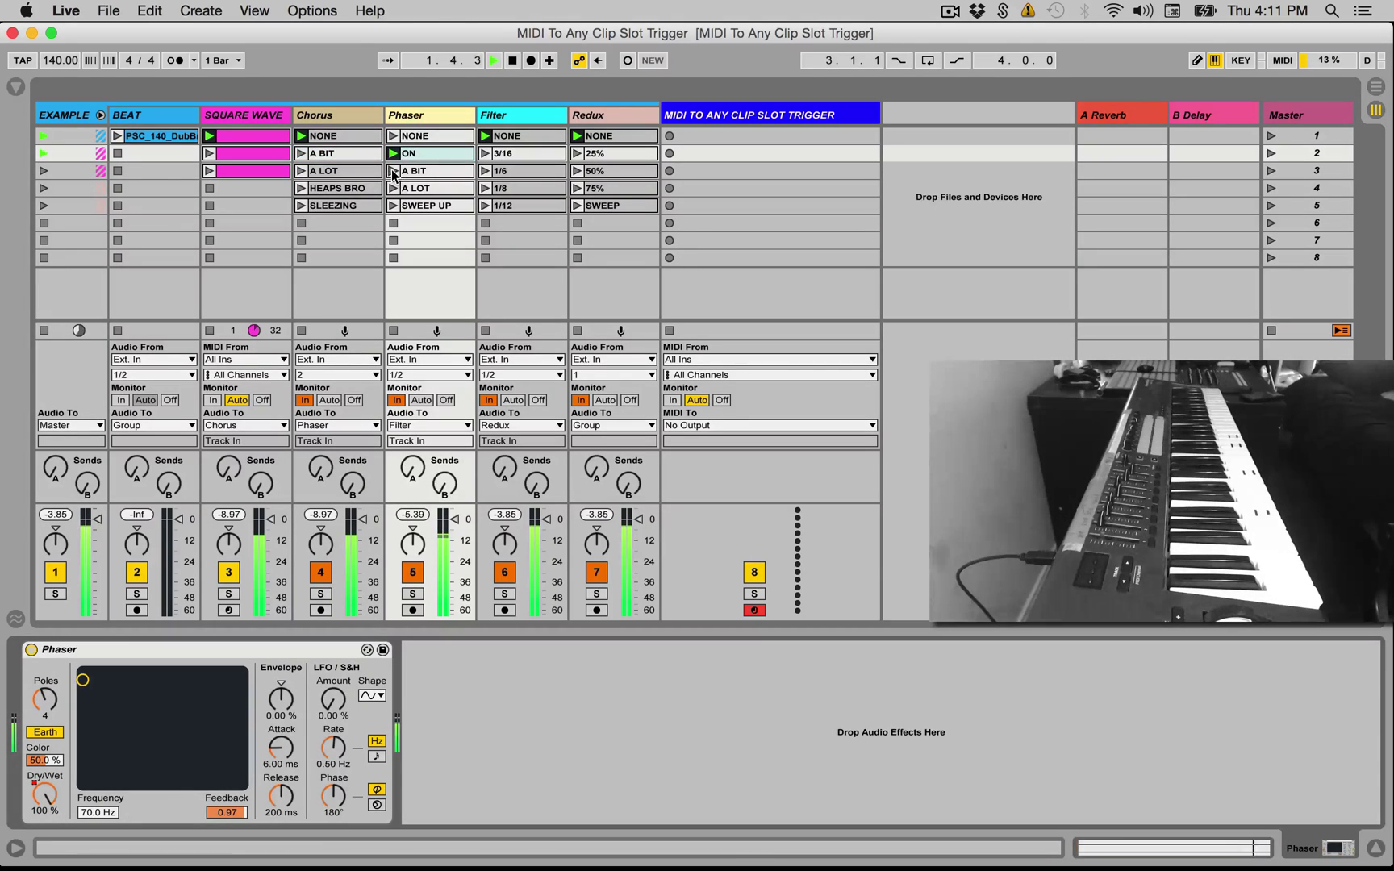
pyautogui.click(393, 171)
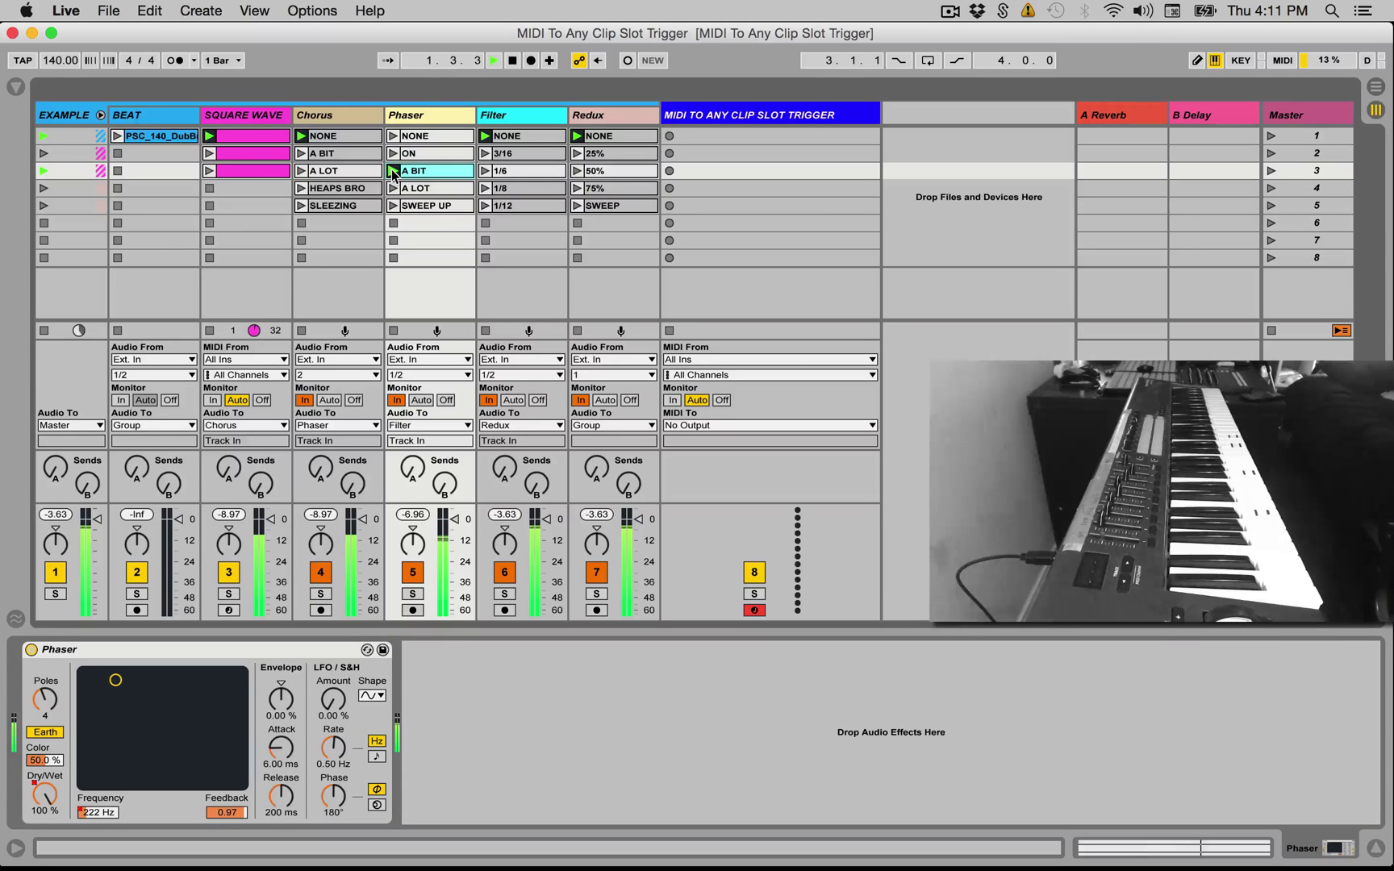
pyautogui.click(427, 171)
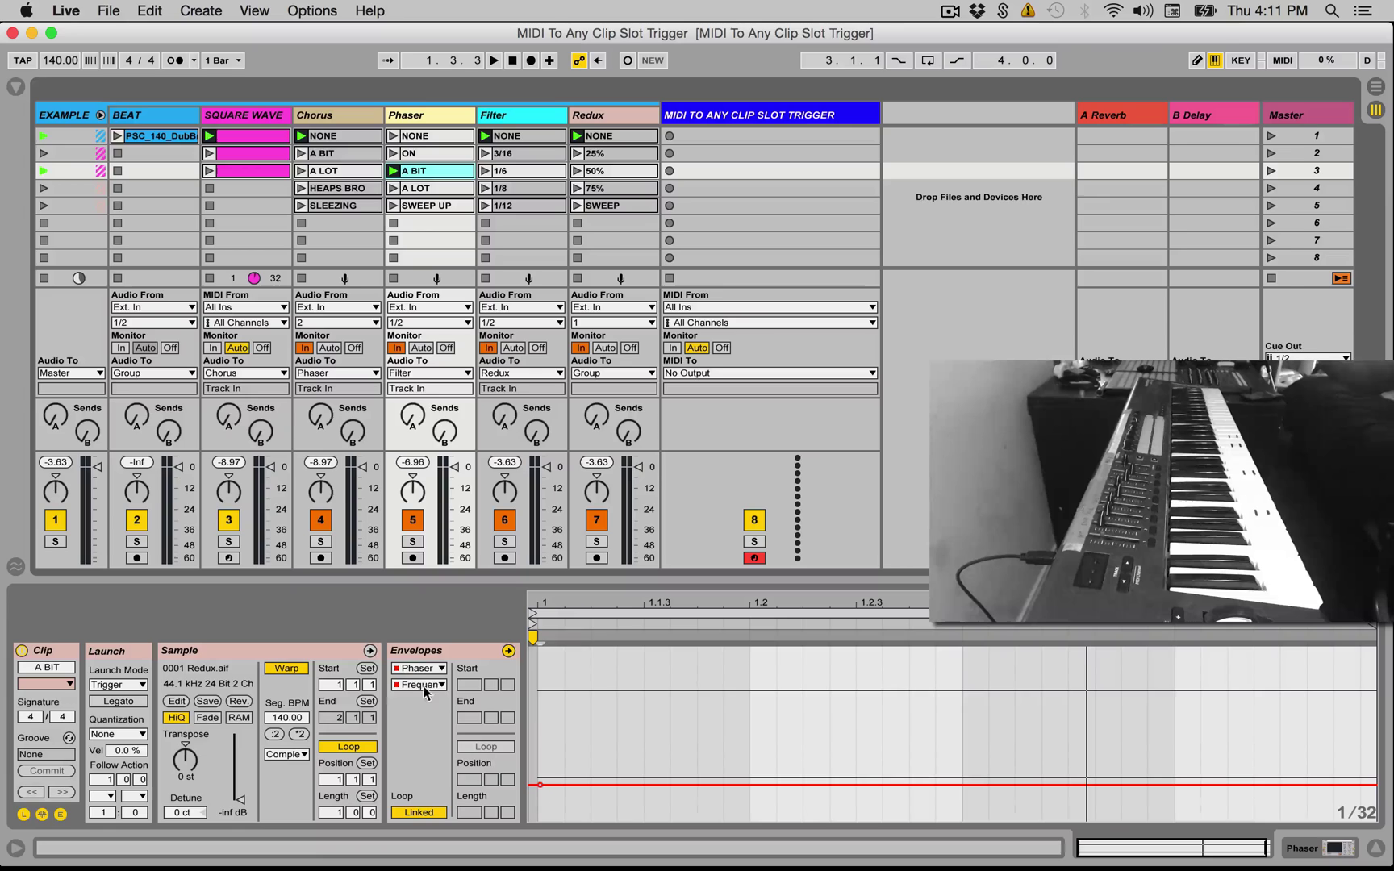
pyautogui.click(393, 187)
pyautogui.click(572, 772)
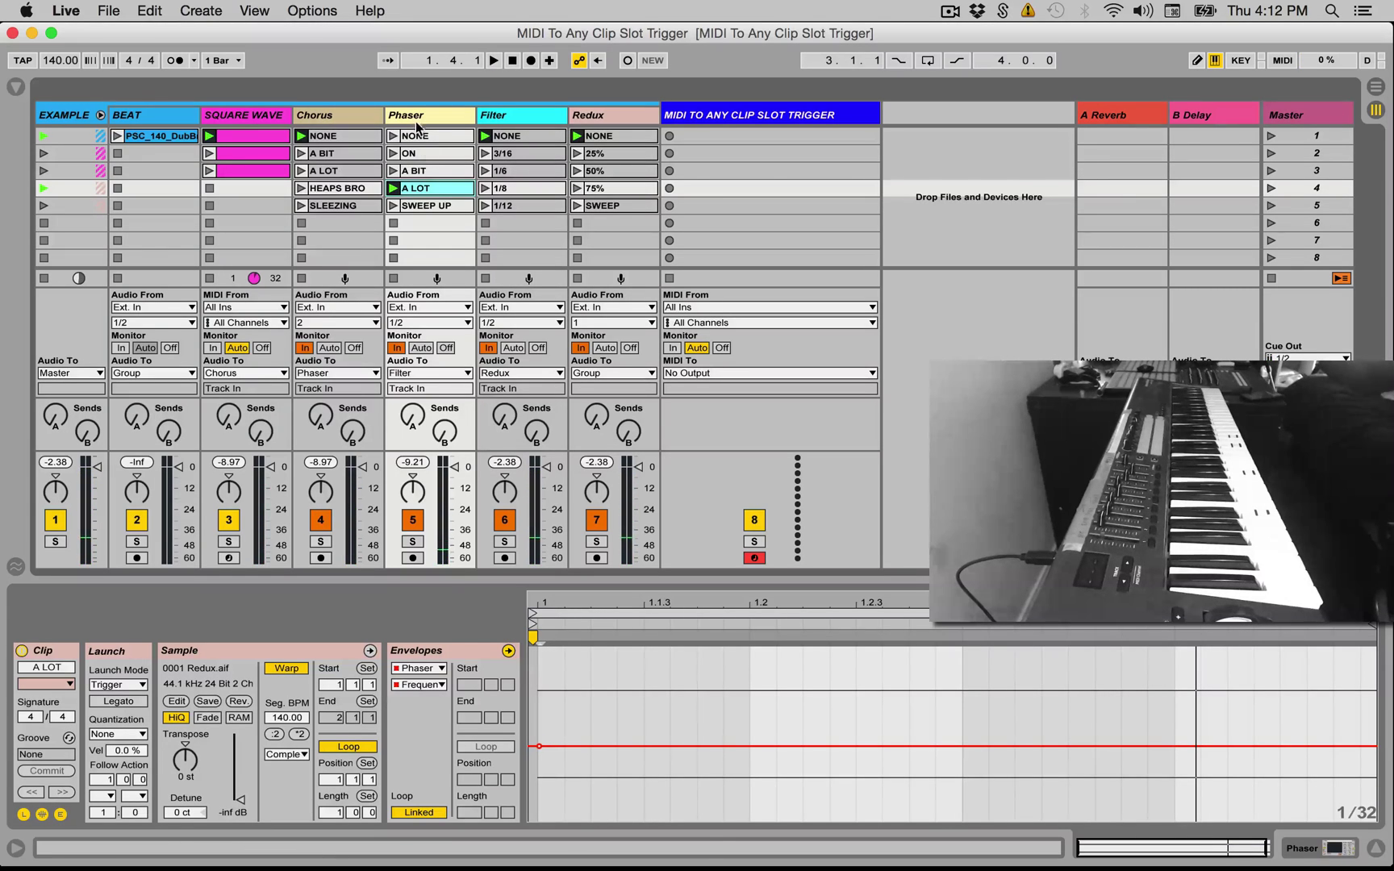
pyautogui.click(393, 206)
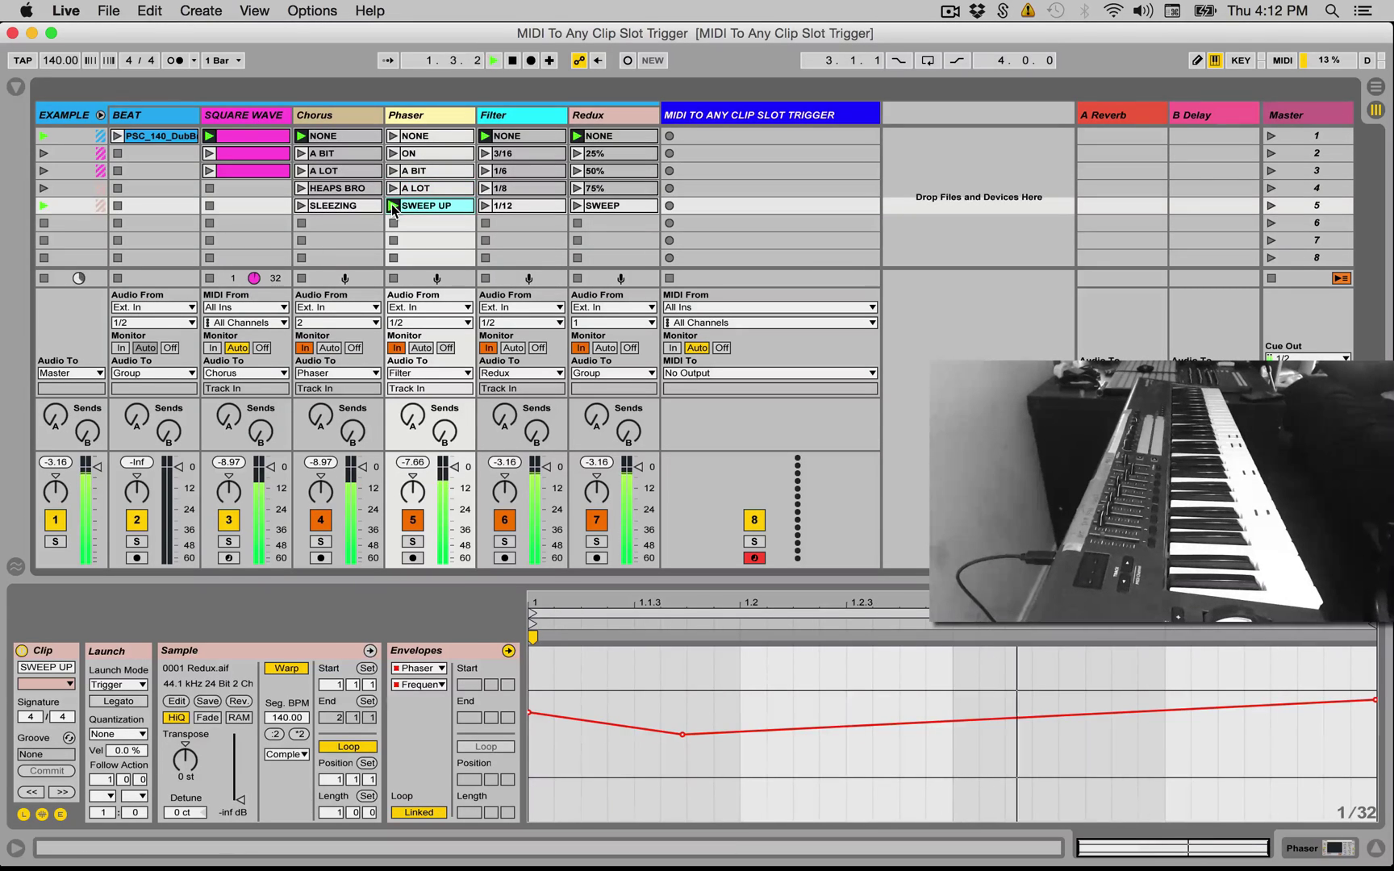
pyautogui.click(332, 120)
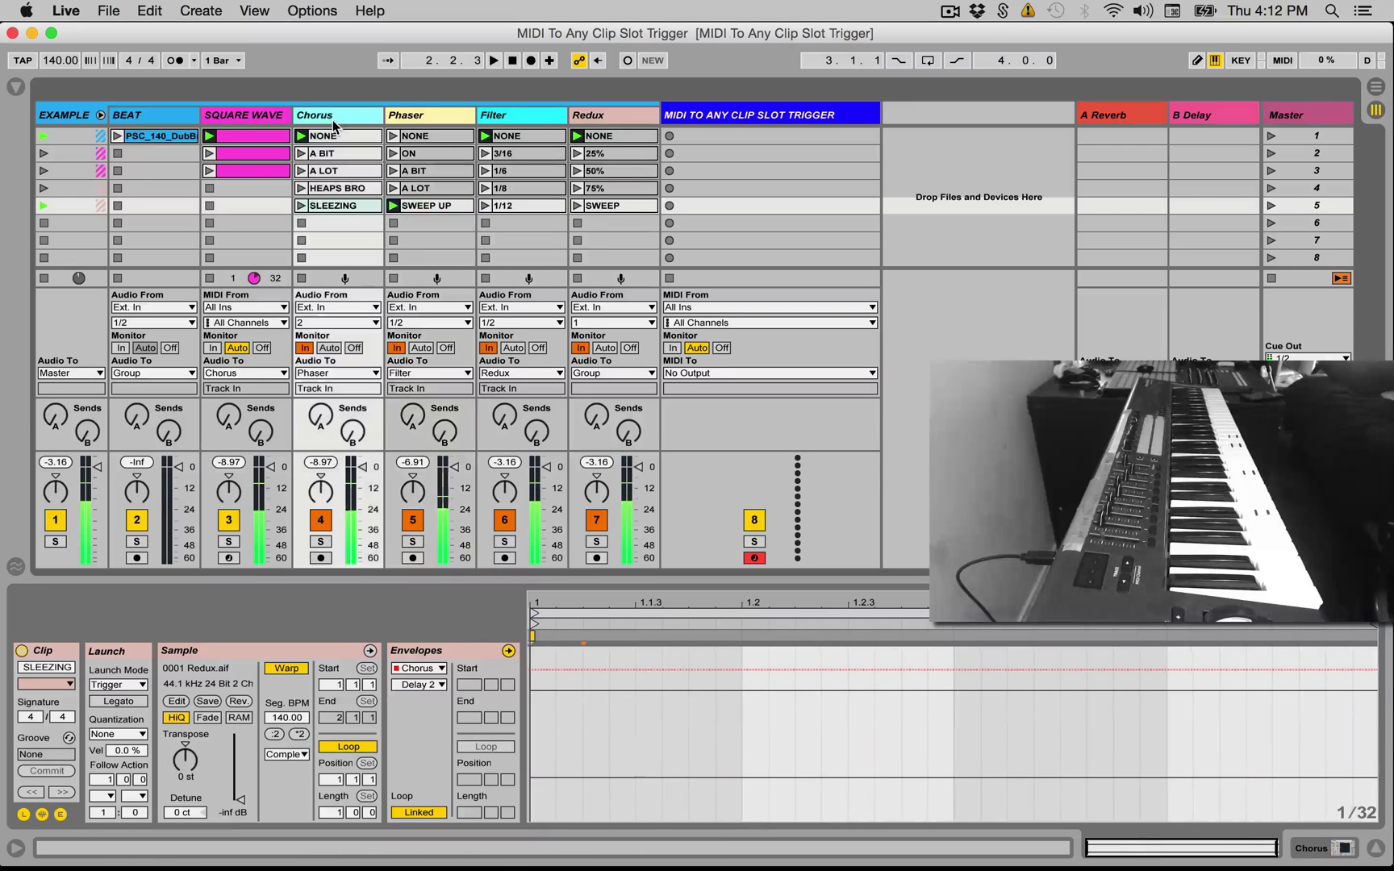
pyautogui.press('Right')
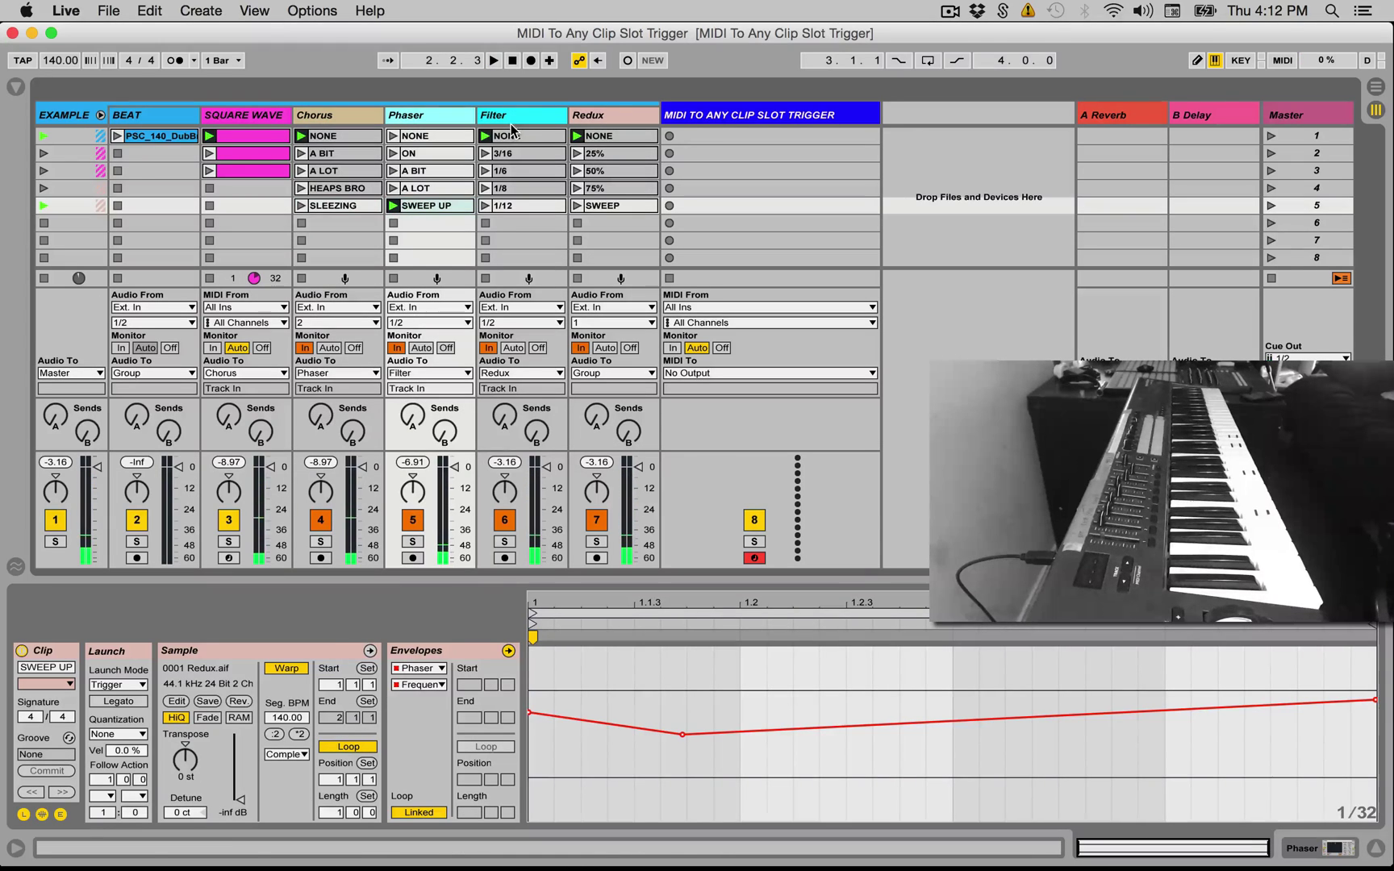
# Launch Chorus A BIT, Phaser A BIT, Filter 1/6, a Redux clip, Chorus HEAPS BRO and Phaser ON.
pyautogui.click(300, 153)
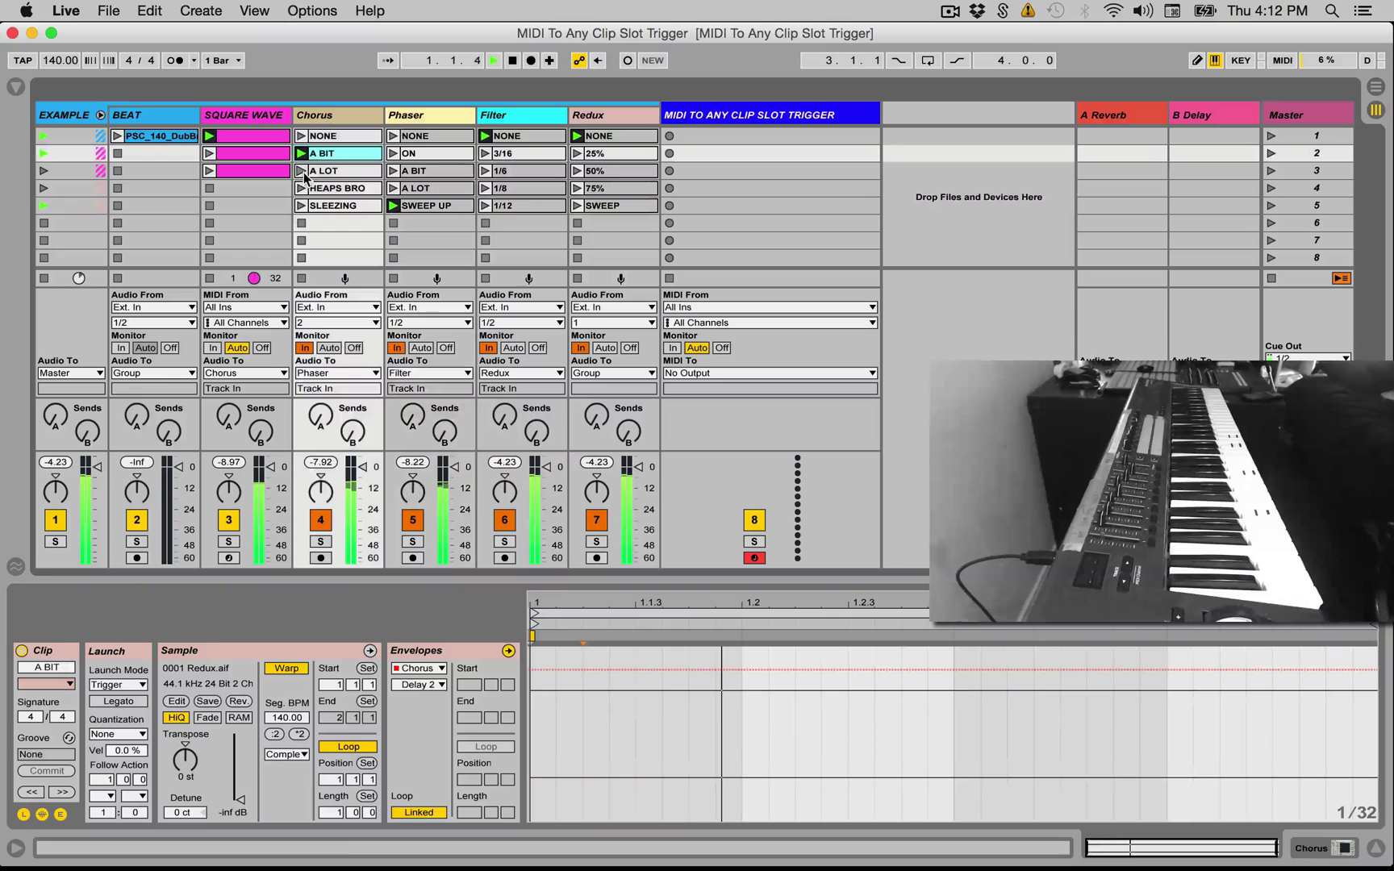
pyautogui.click(393, 170)
pyautogui.click(485, 171)
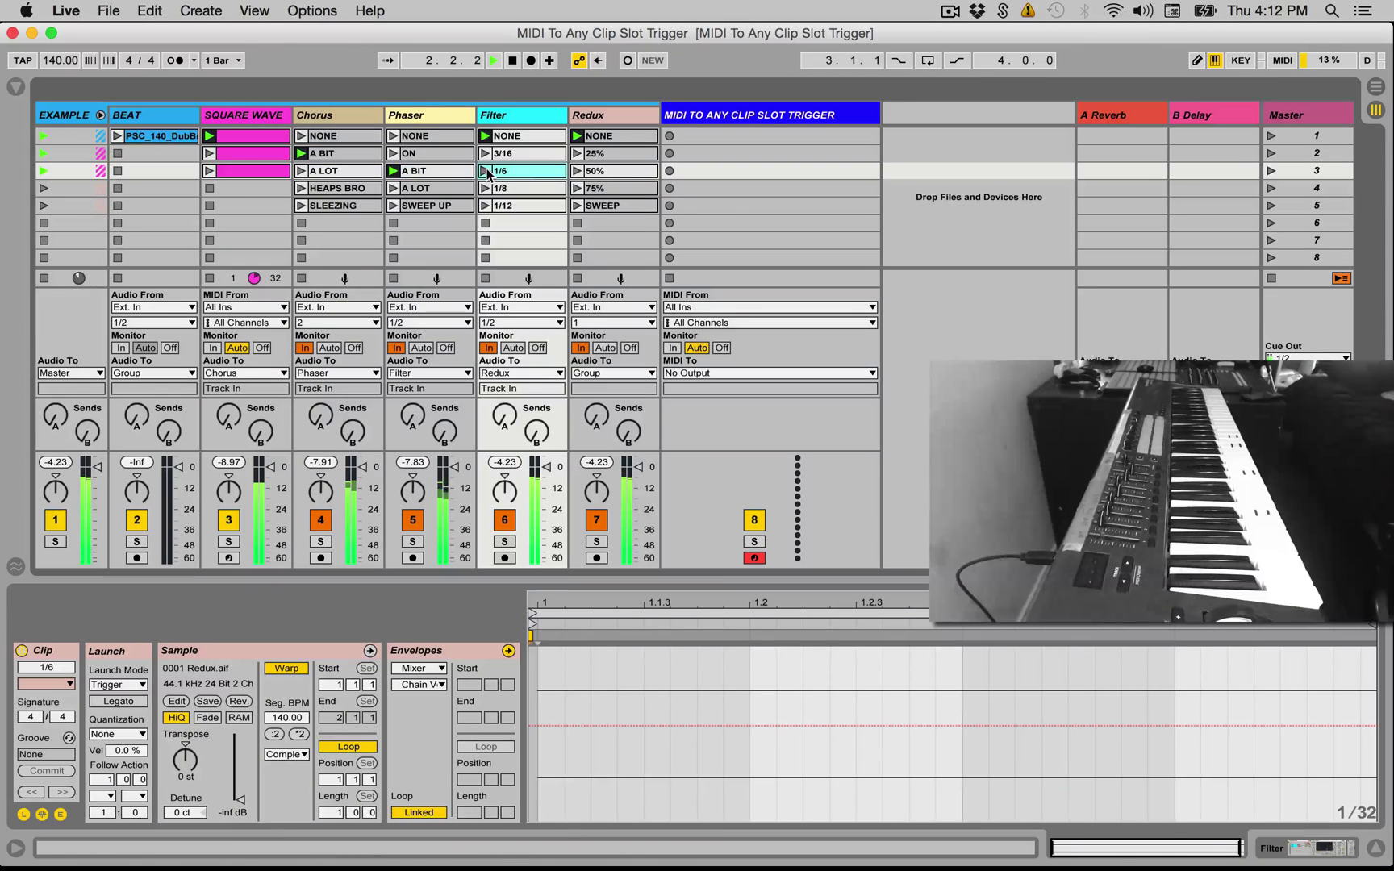
pyautogui.click(578, 189)
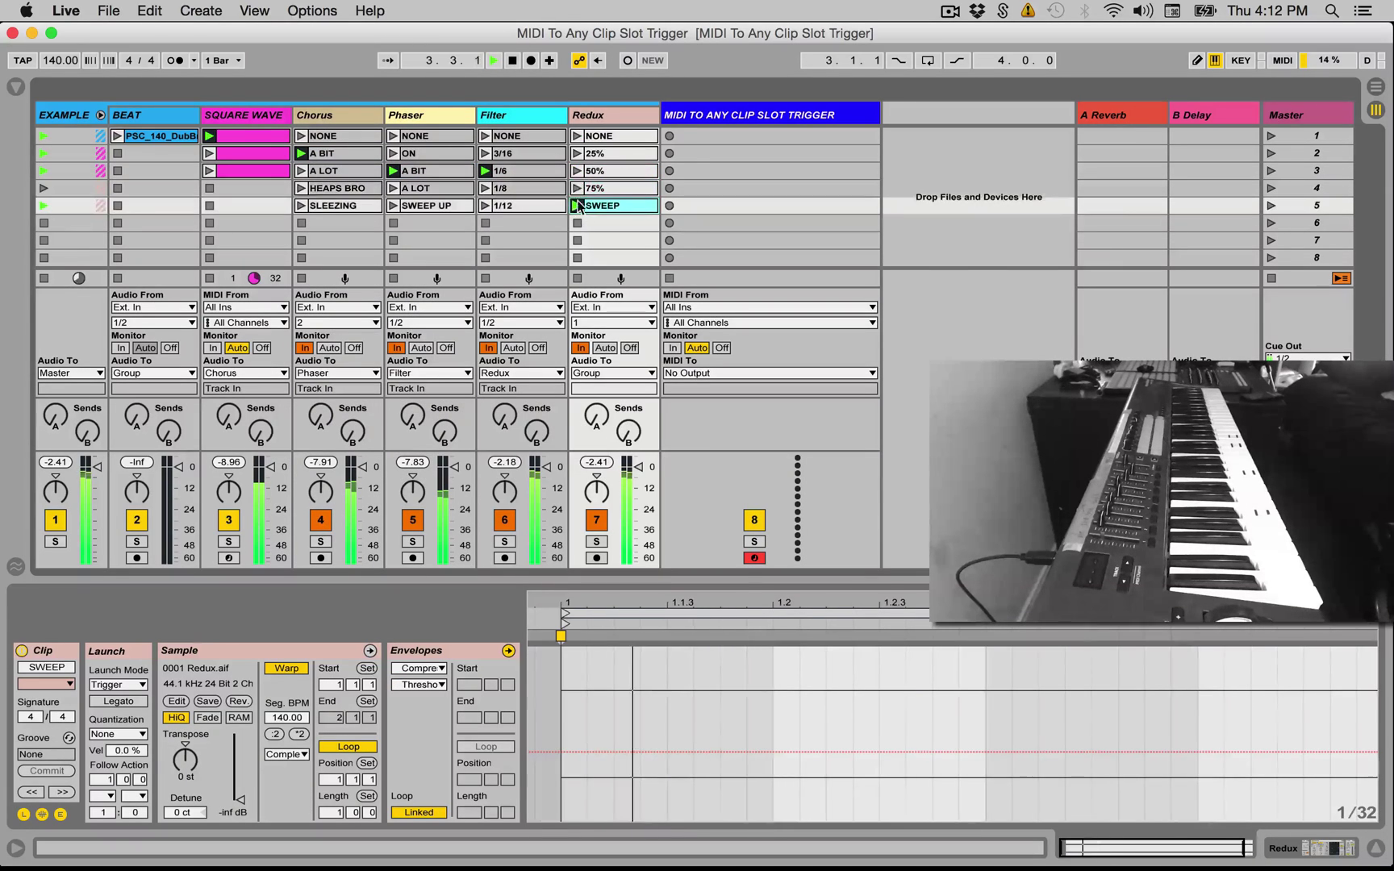
pyautogui.click(300, 188)
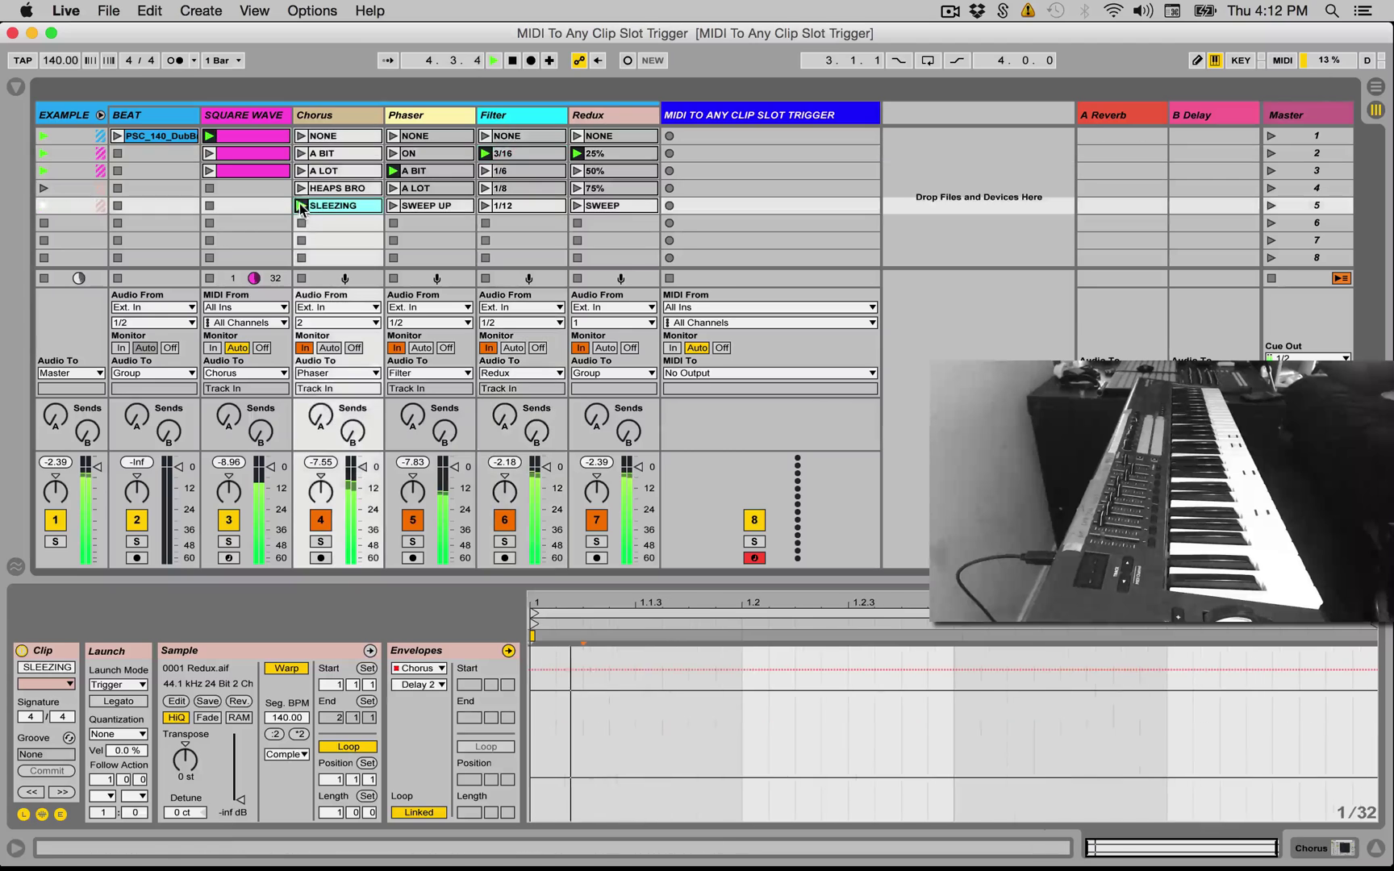
pyautogui.click(394, 153)
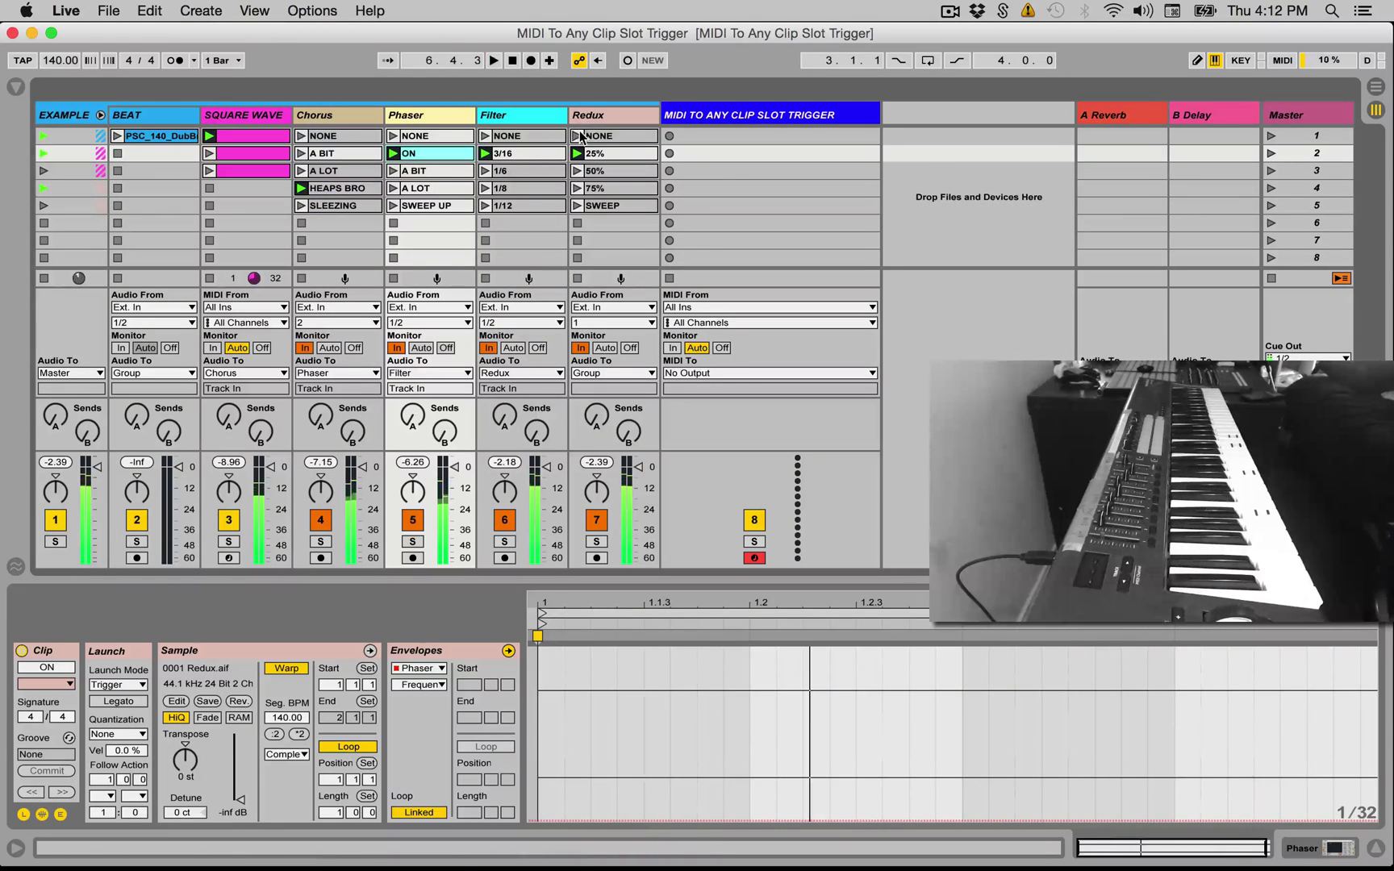
# Return Redux, Filter and Phaser to their NONE clips and select the trigger track.
pyautogui.click(578, 135)
pyautogui.click(484, 134)
pyautogui.click(394, 136)
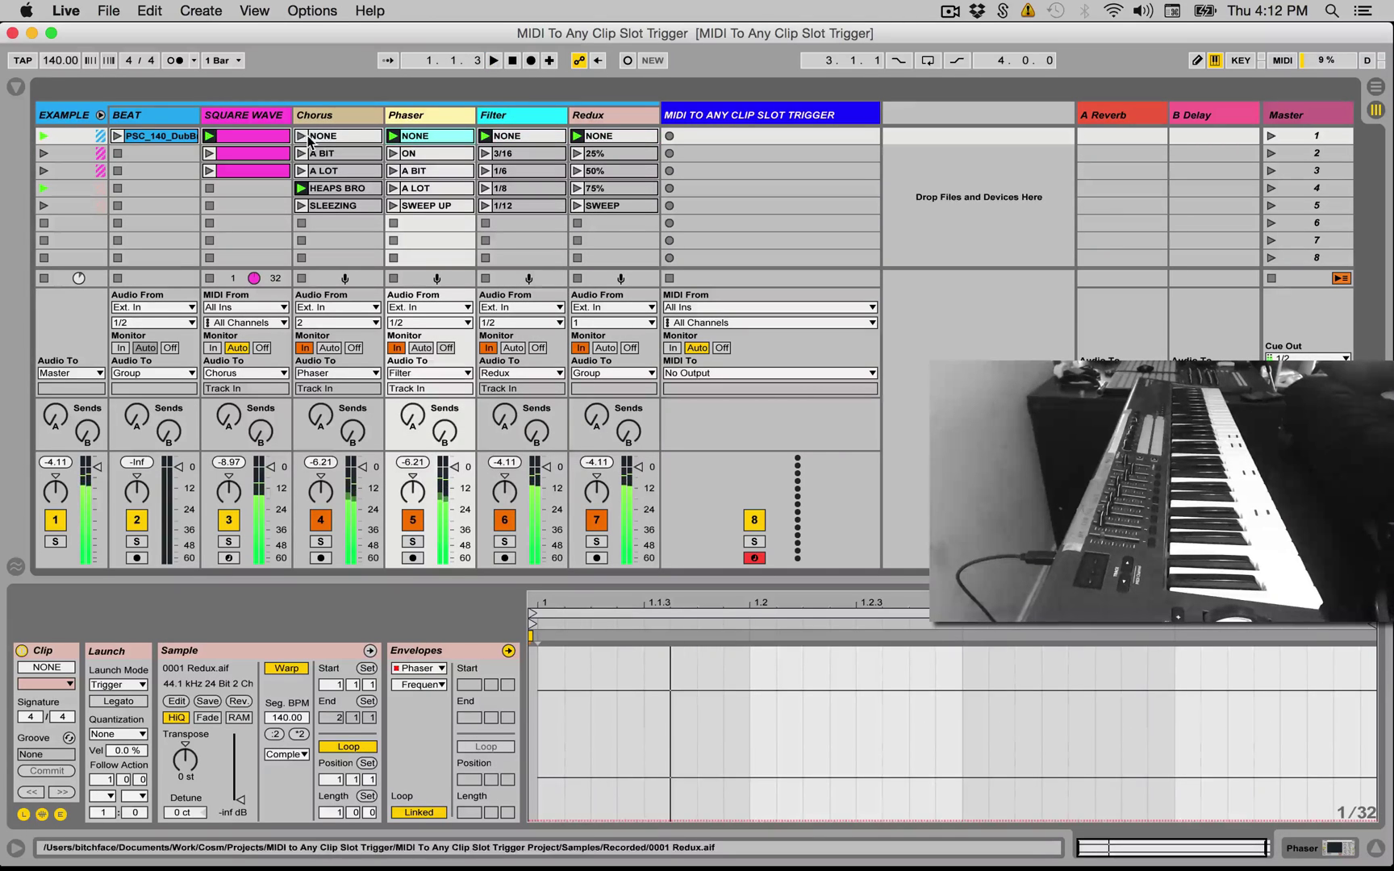
pyautogui.click(730, 121)
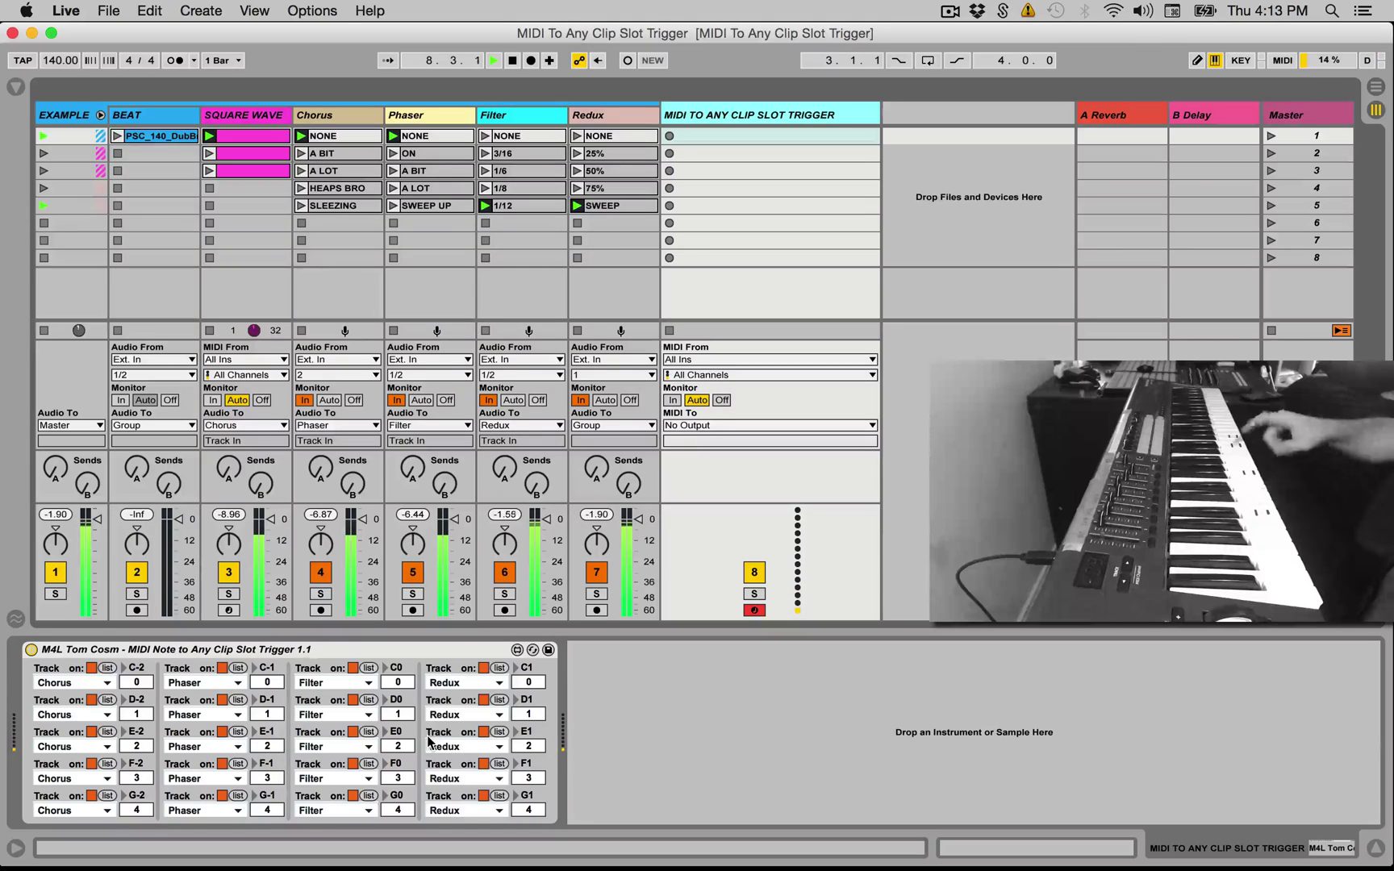
# Stop playback once the keyboard-triggered effect clips have played.
pyautogui.press('space')
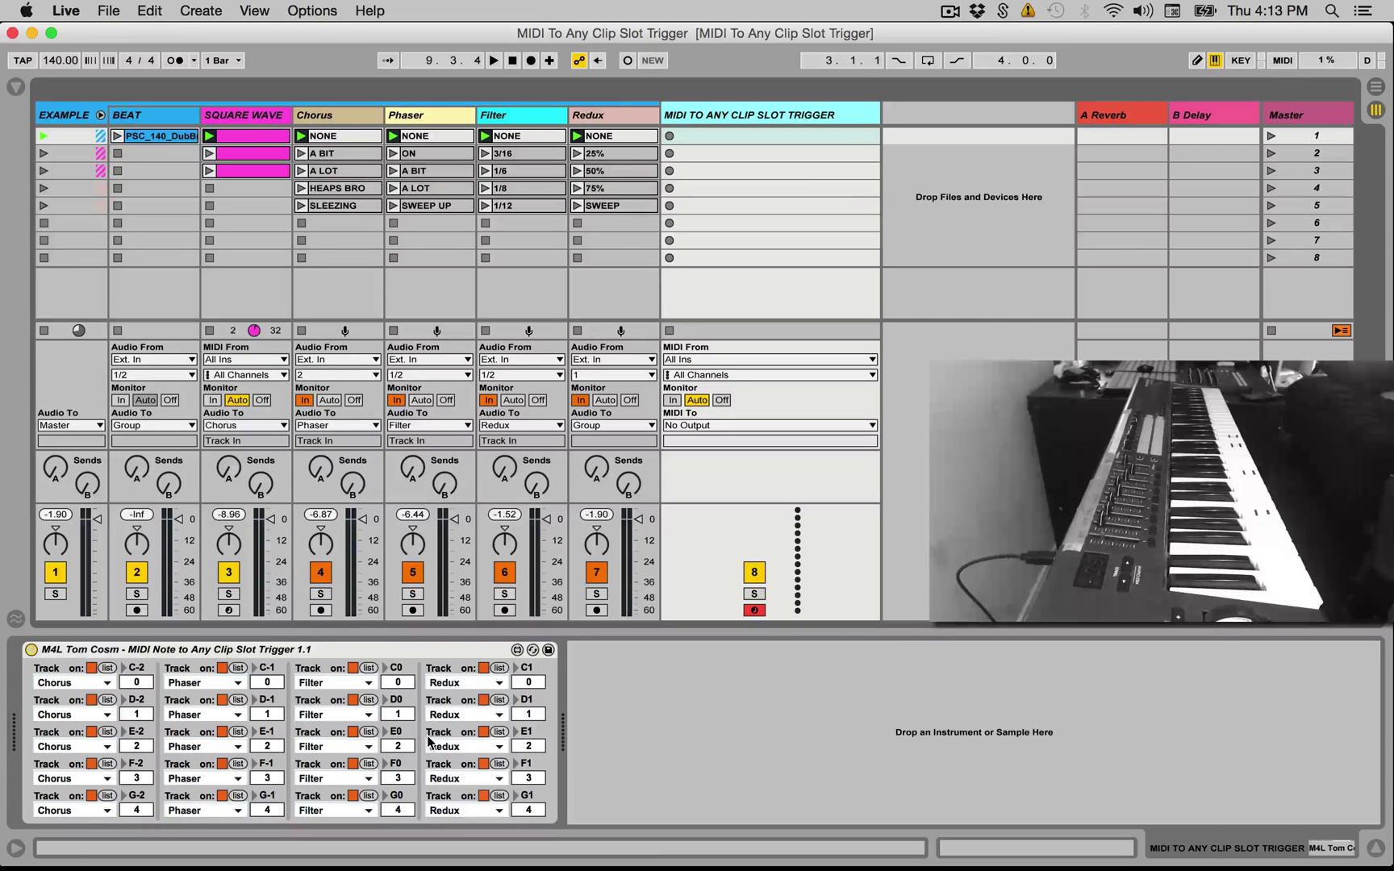
# Launch Square Wave clip 2 and the BEAT loop, then enter MIDI Map Mode.
pyautogui.click(208, 154)
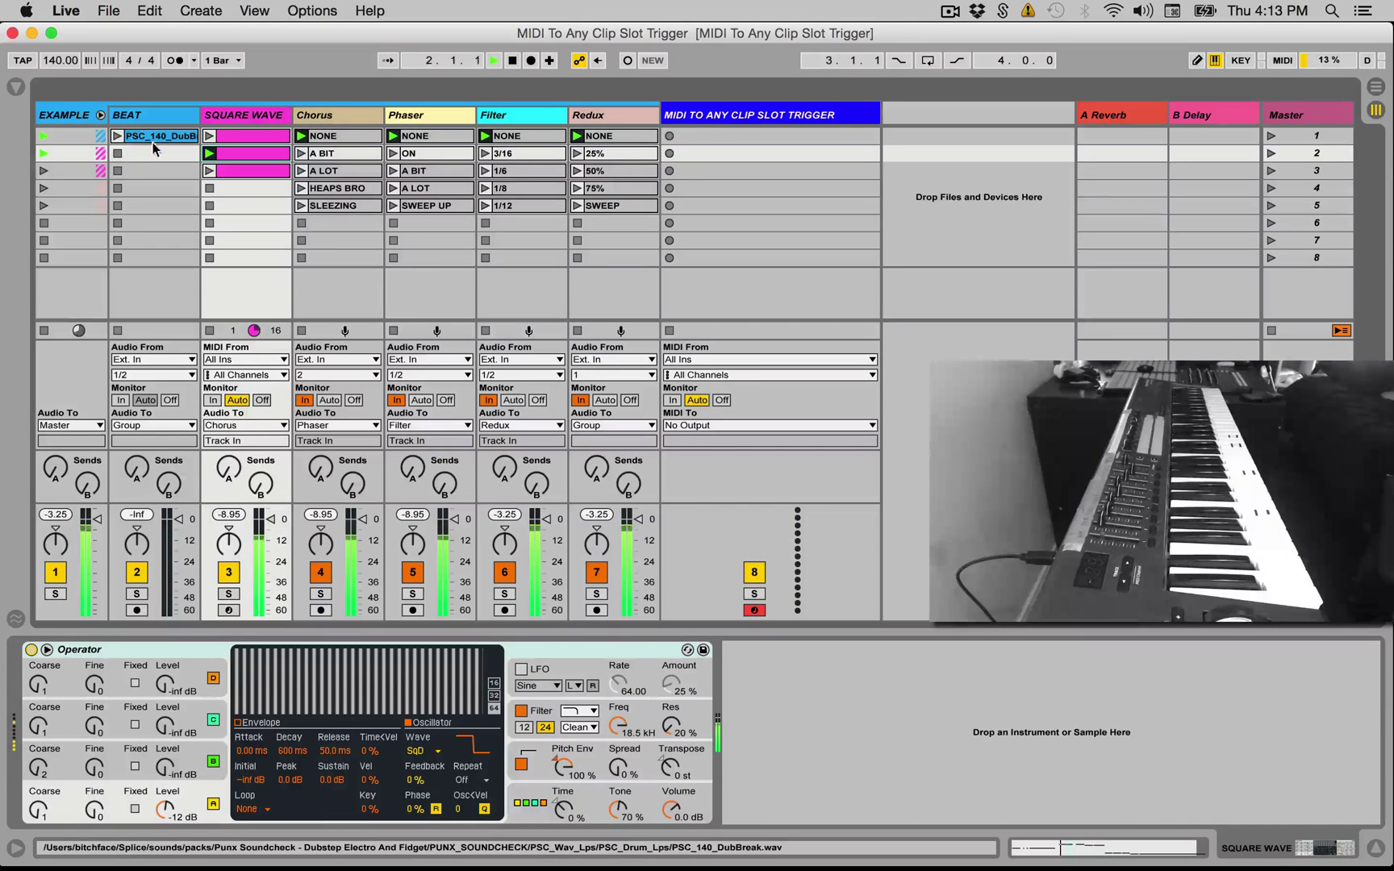
pyautogui.click(115, 136)
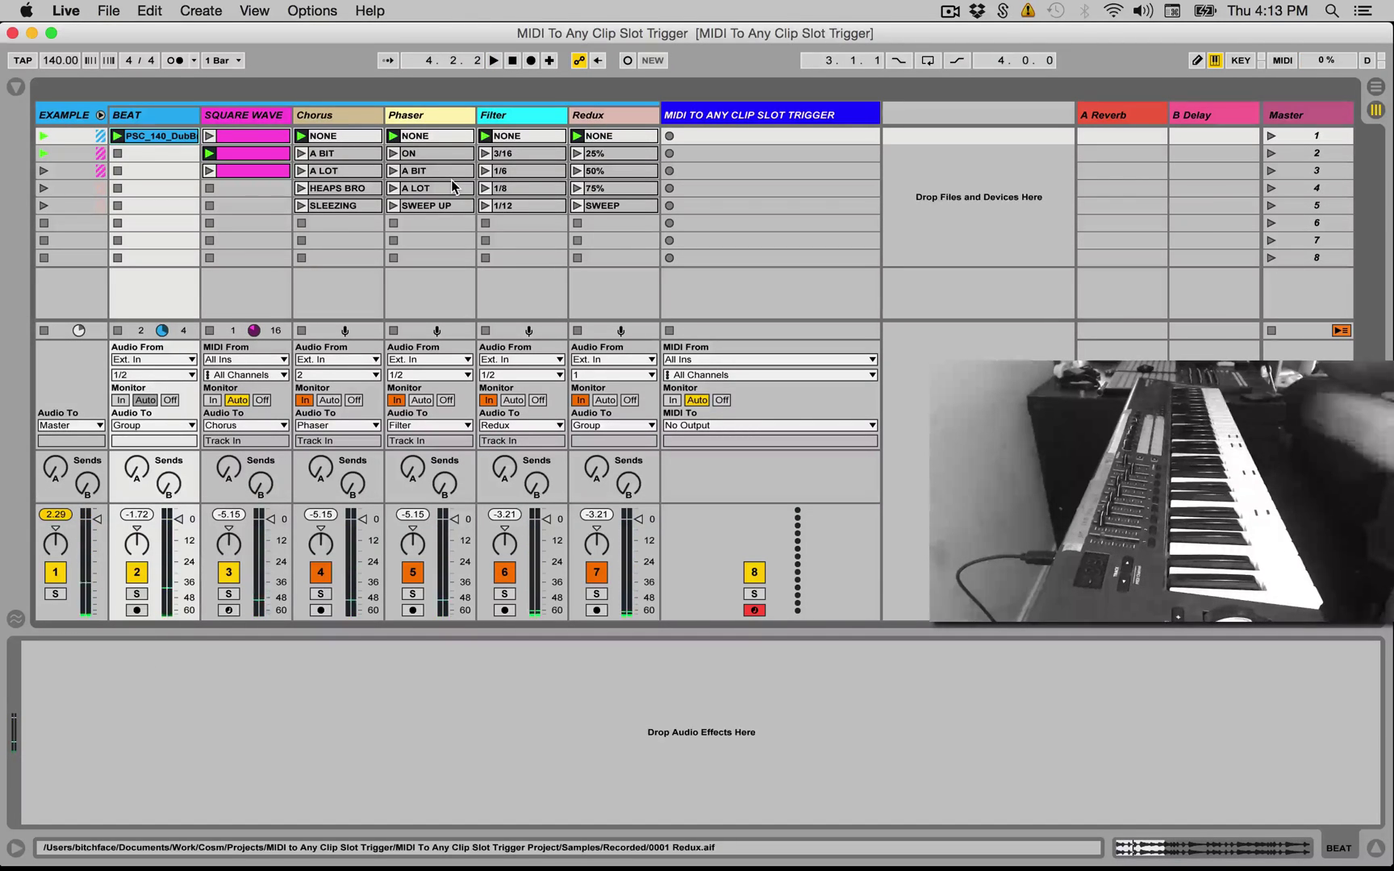
pyautogui.press('super+m')
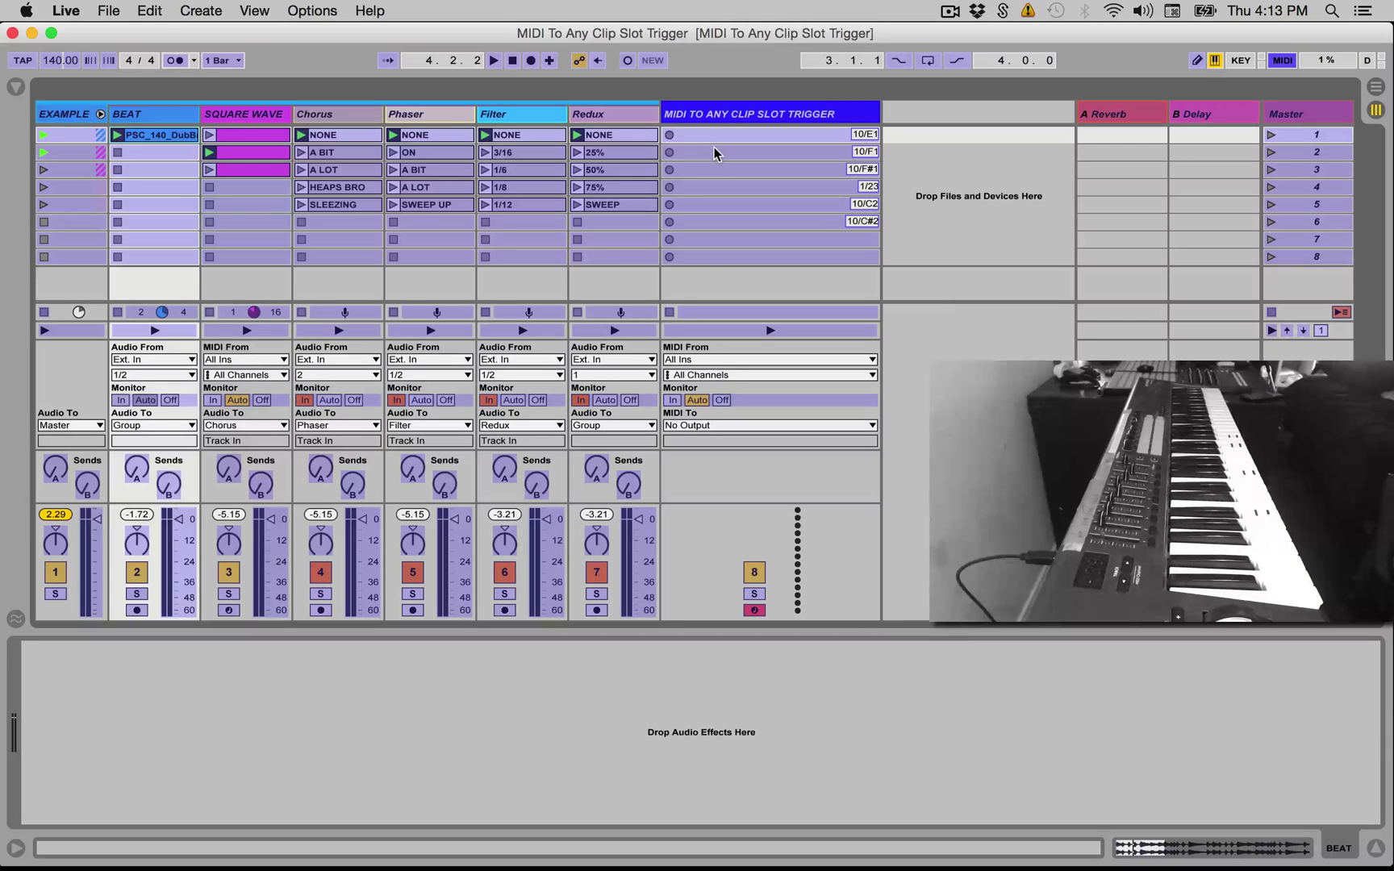
# Exit MIDI Map Mode and restart playback of the set.
pyautogui.press('super+m')
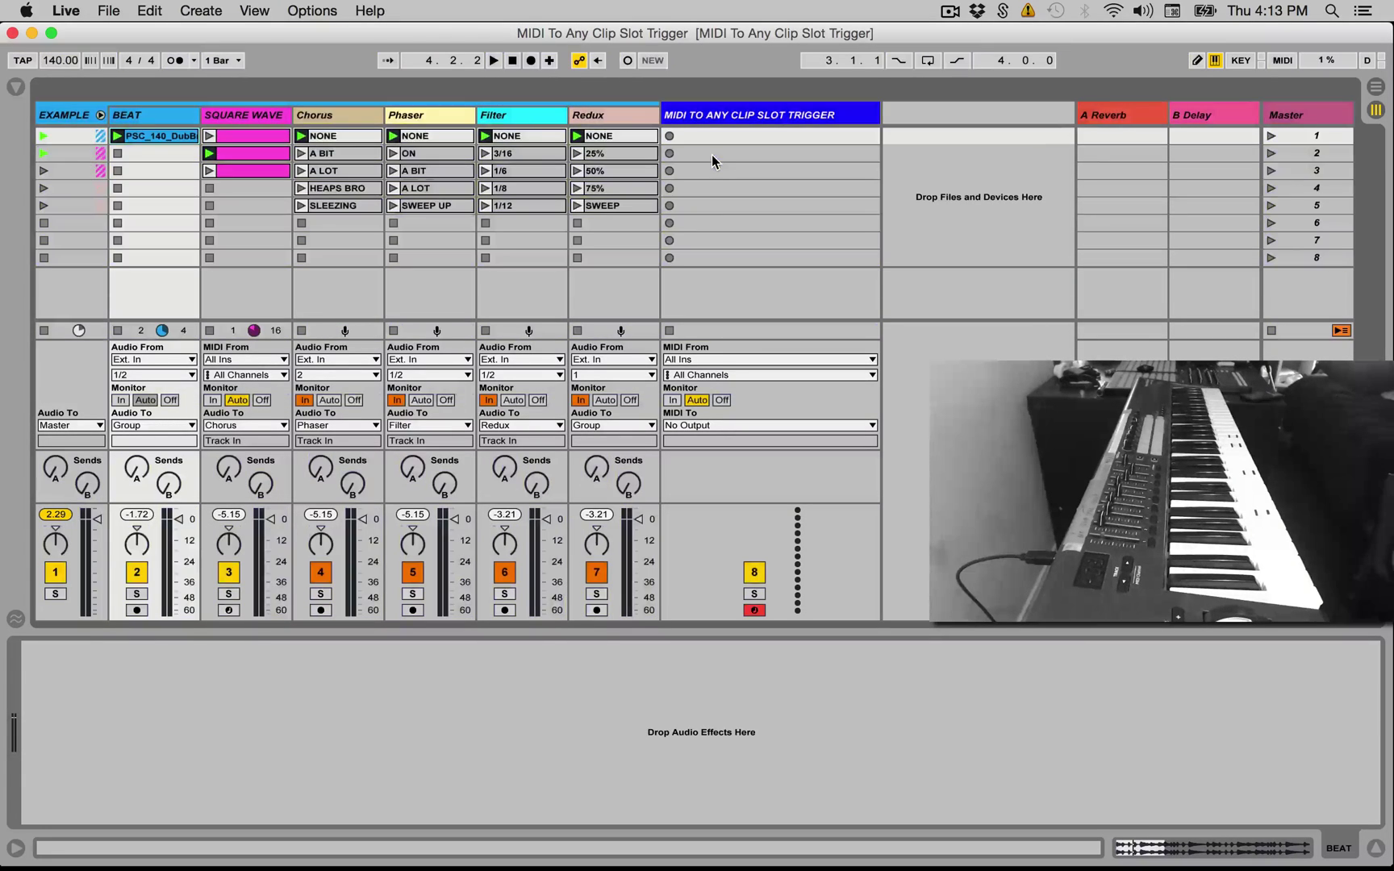
pyautogui.press('space')
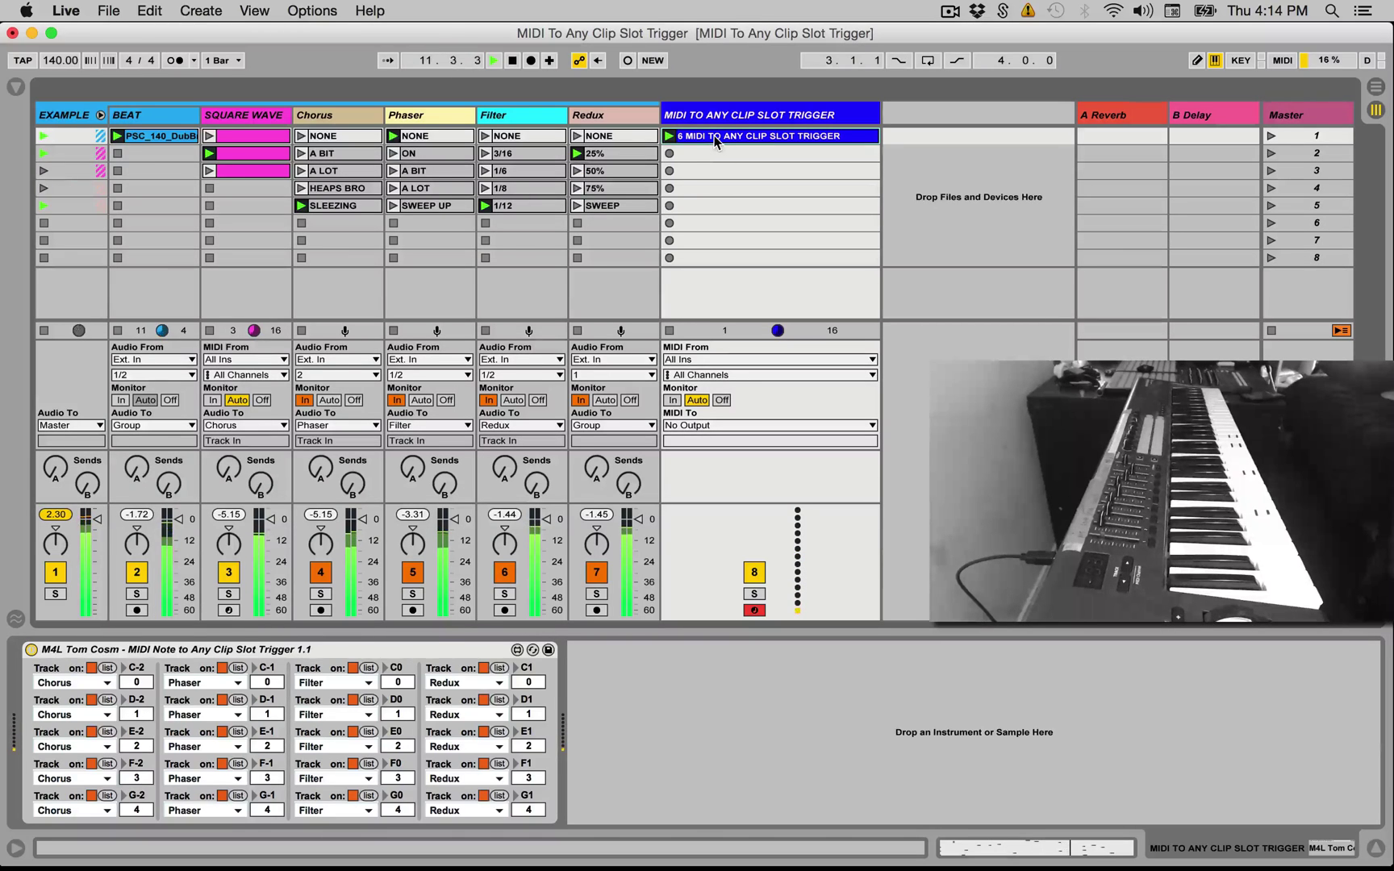
# Open the recorded trigger clip in Clip View to see its MIDI notes.
pyautogui.doubleClick(715, 137)
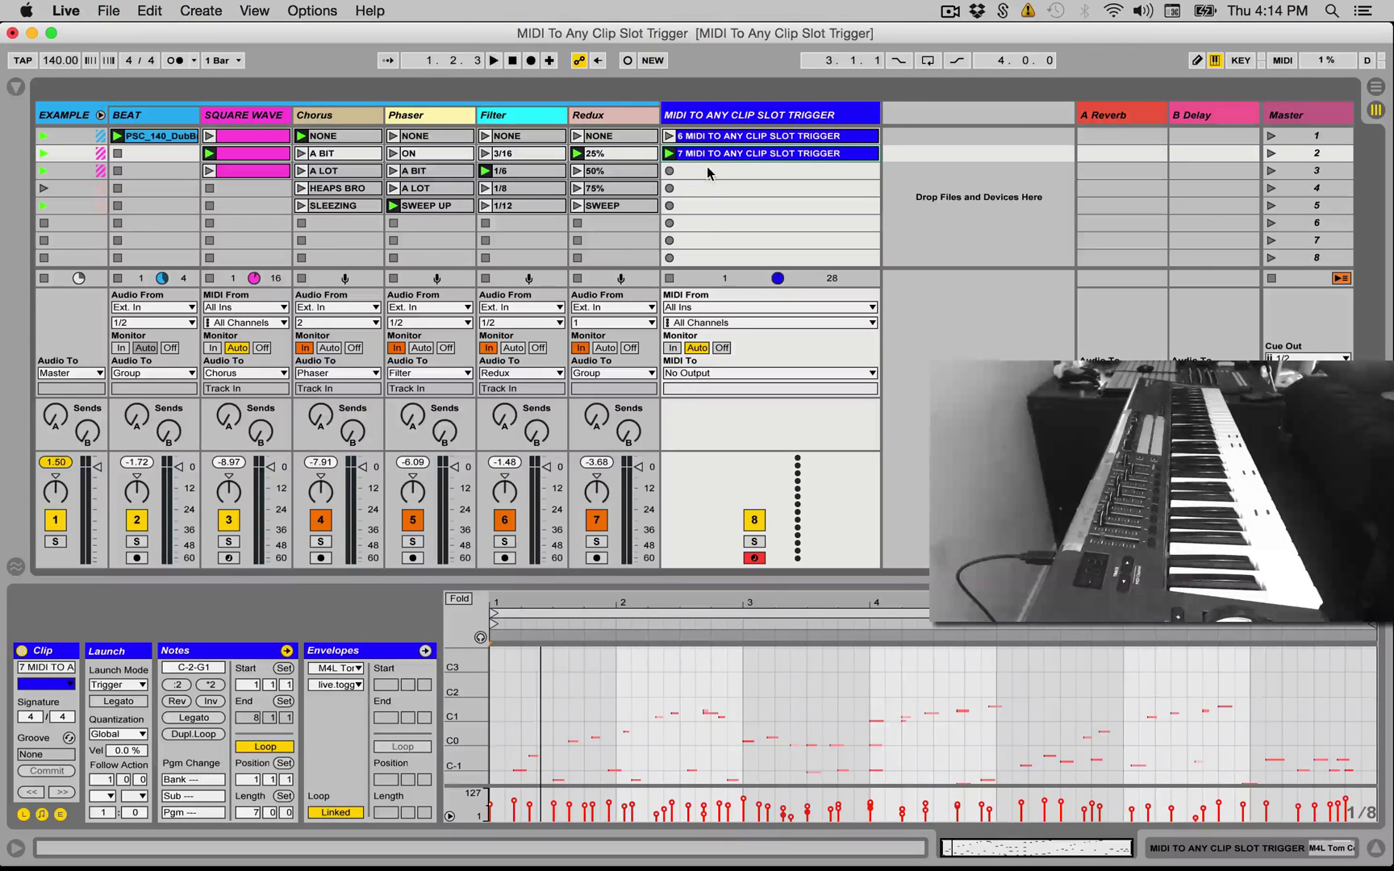
# Launch trigger clip 6 on the MIDI To Any Clip Slot Trigger track, then stop playback.
pyautogui.click(720, 118)
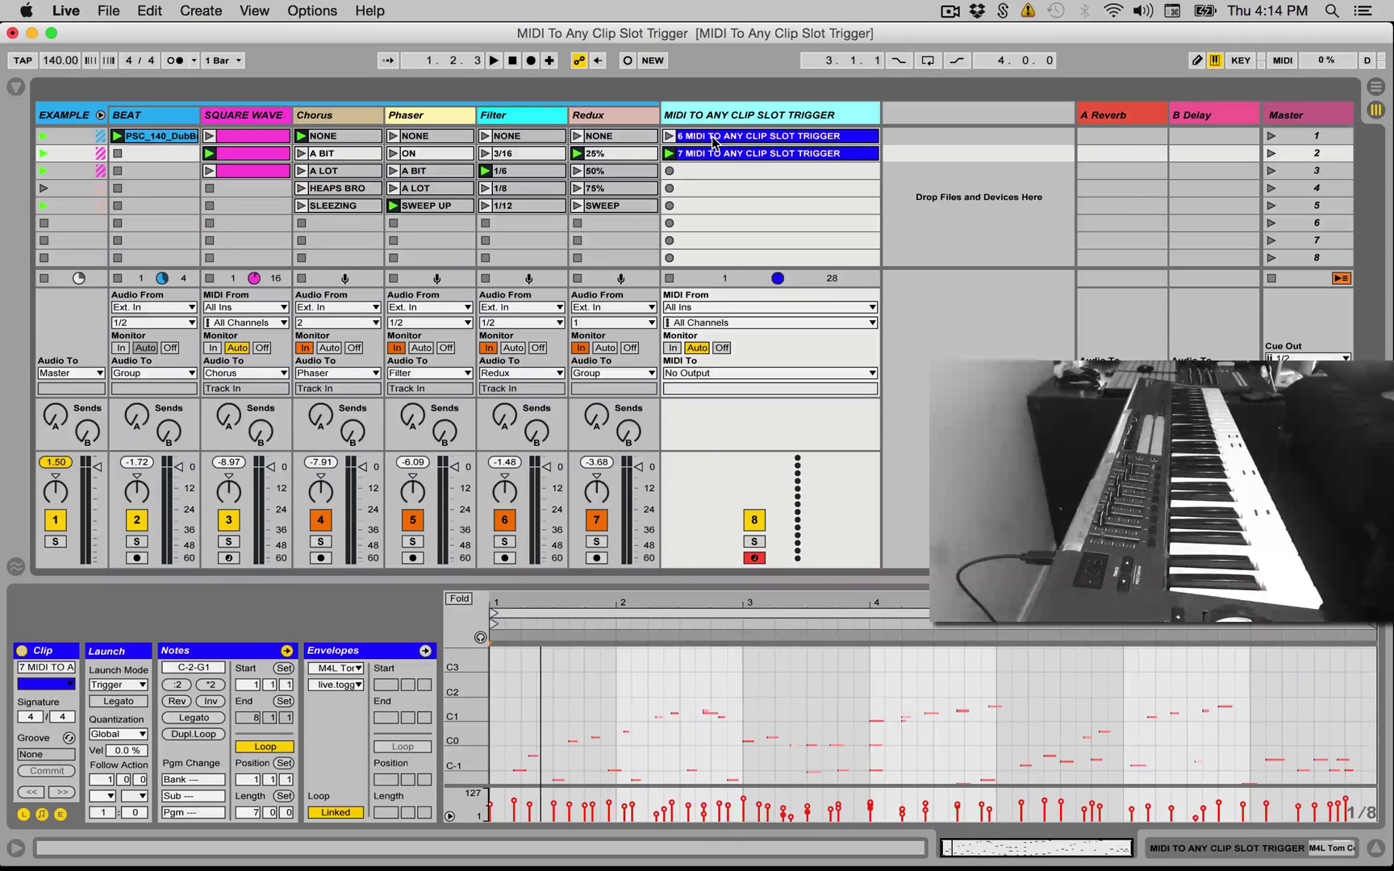
pyautogui.click(714, 139)
pyautogui.click(672, 137)
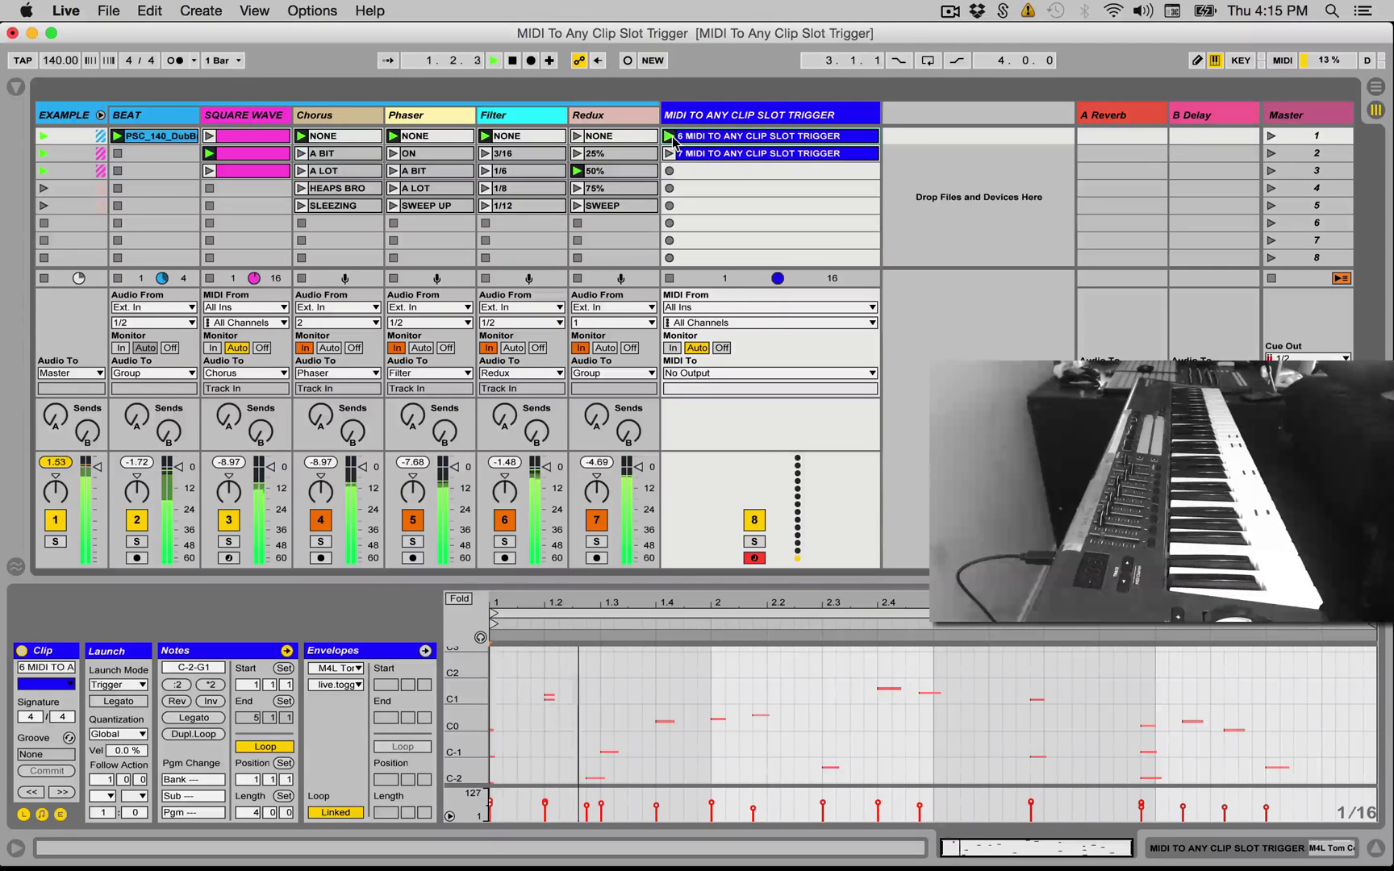
pyautogui.press('space')
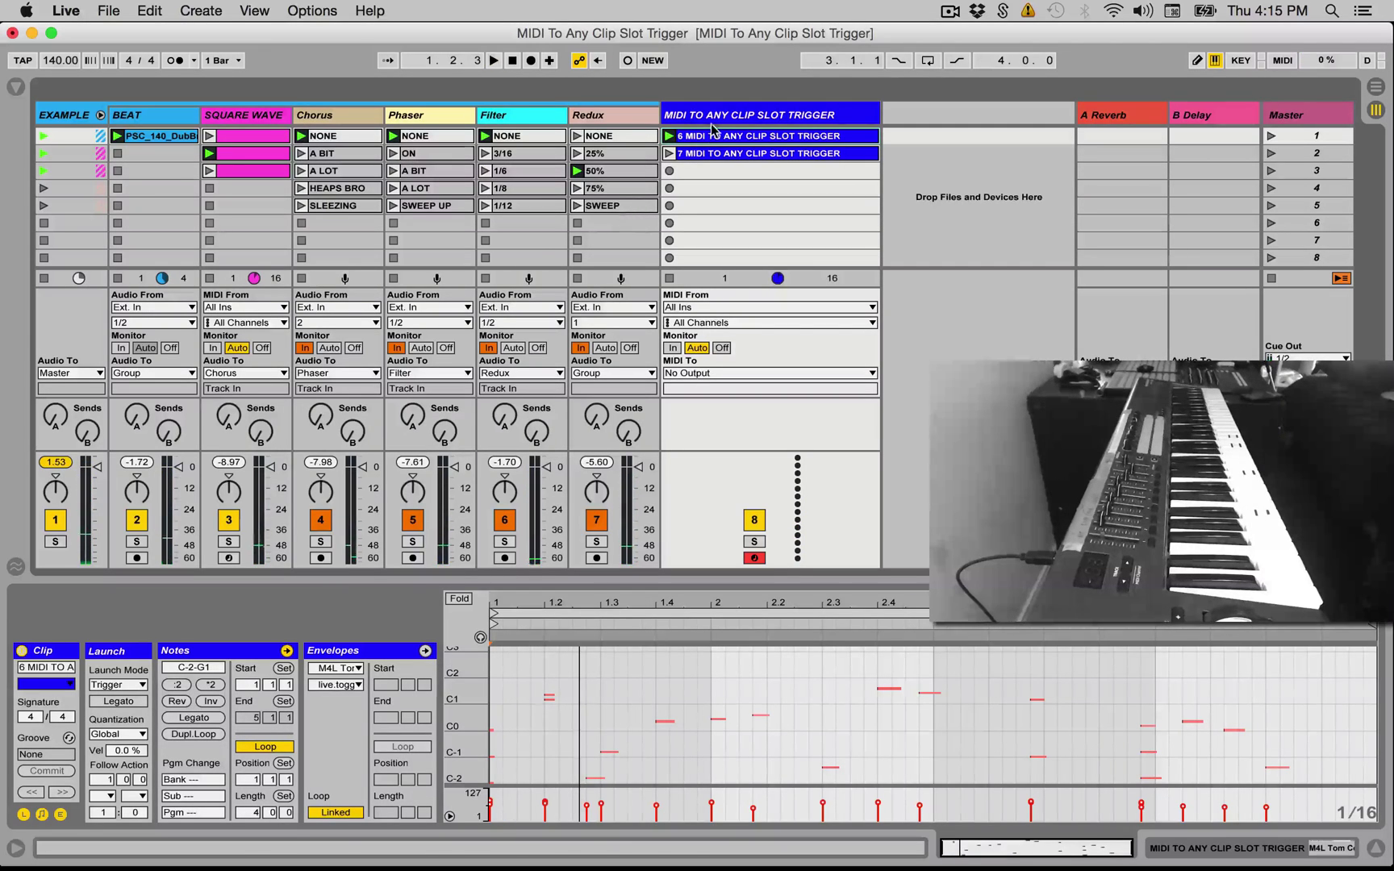
# Show the MIDI Note to Any Clip Slot Trigger 1.1 device in Device View.
pyautogui.hotkey('shift', 'Tab')
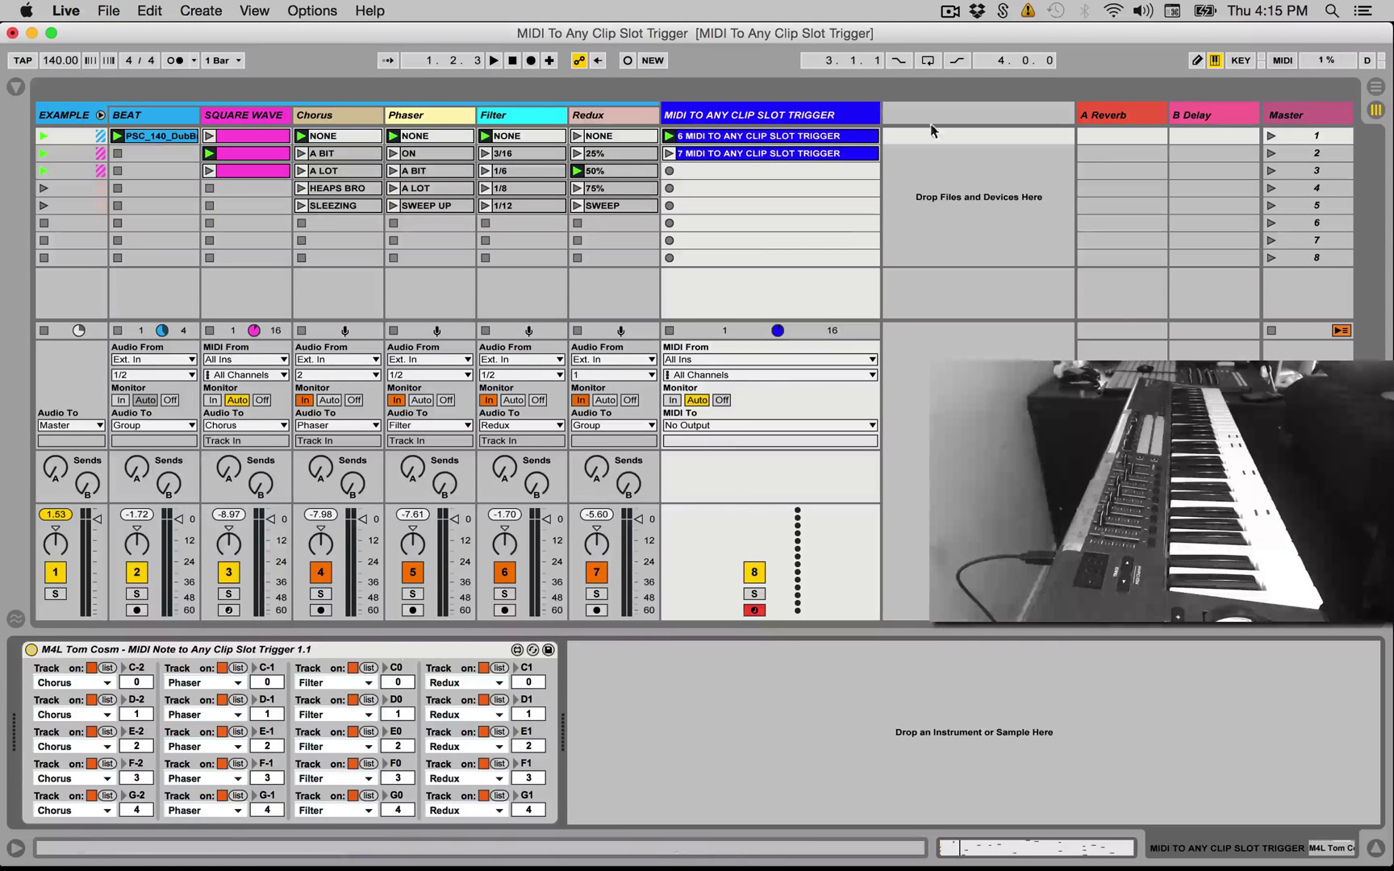
pyautogui.click(954, 12)
pyautogui.click(955, 11)
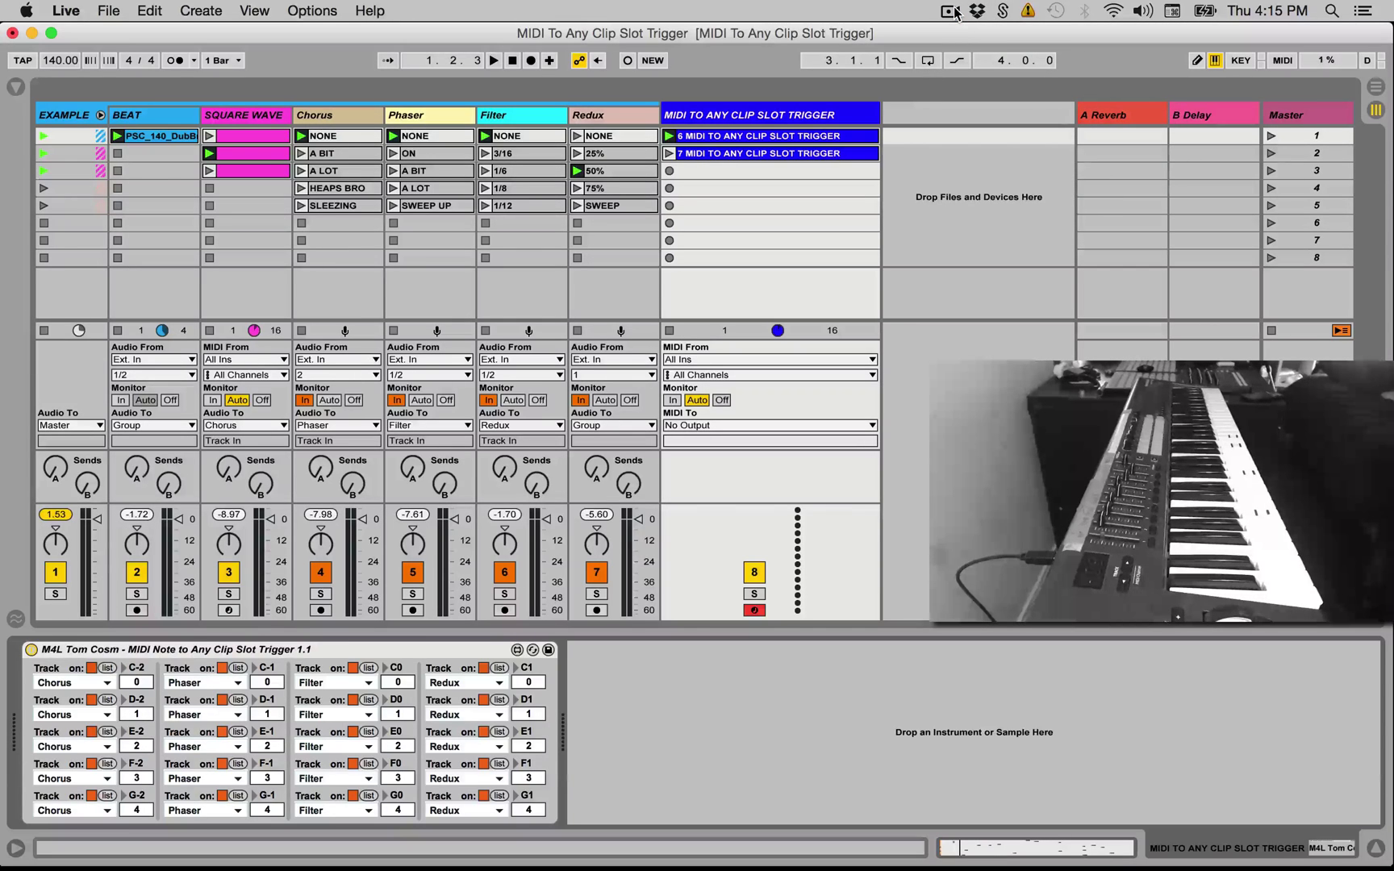